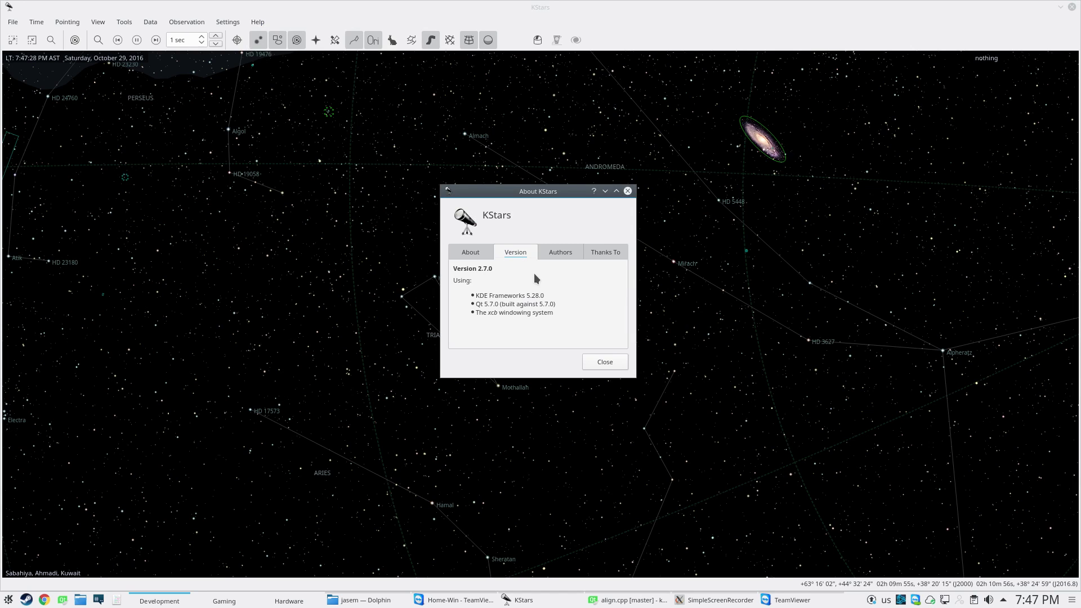
- Dismiss the KStars version information and check the observatory's interior and exterior camera feeds in the TeamViewer session
left_click(628, 192)
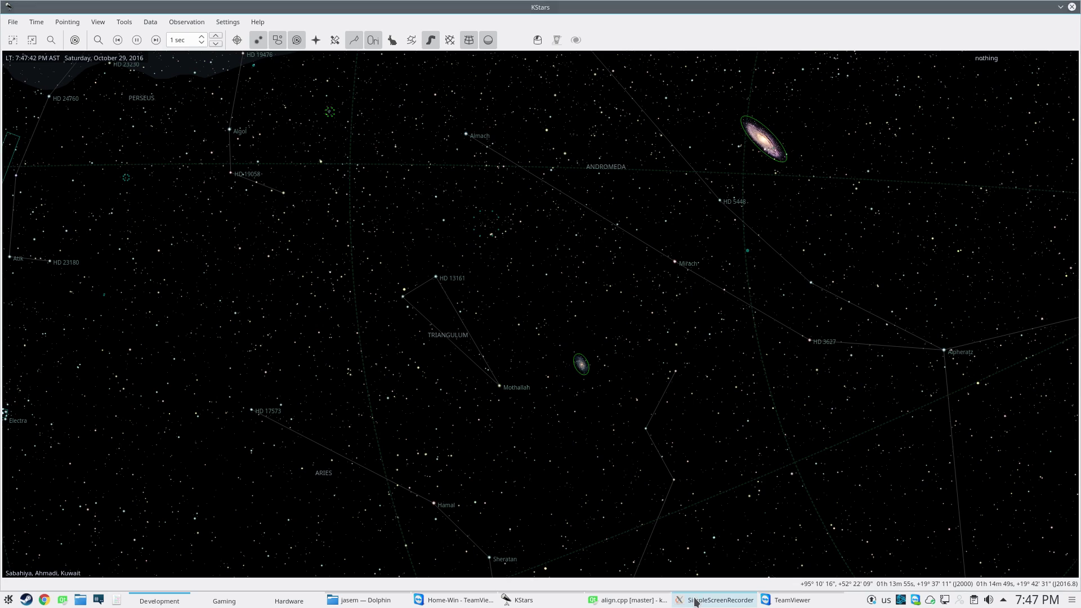
mouse_move(695, 602)
left_click(429, 356)
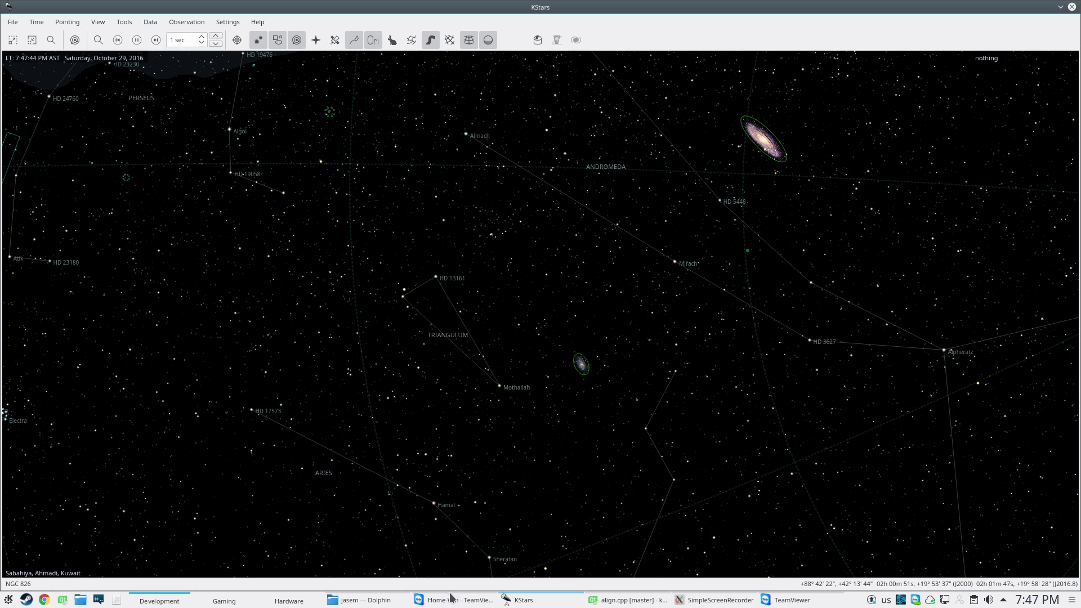
left_click(459, 600)
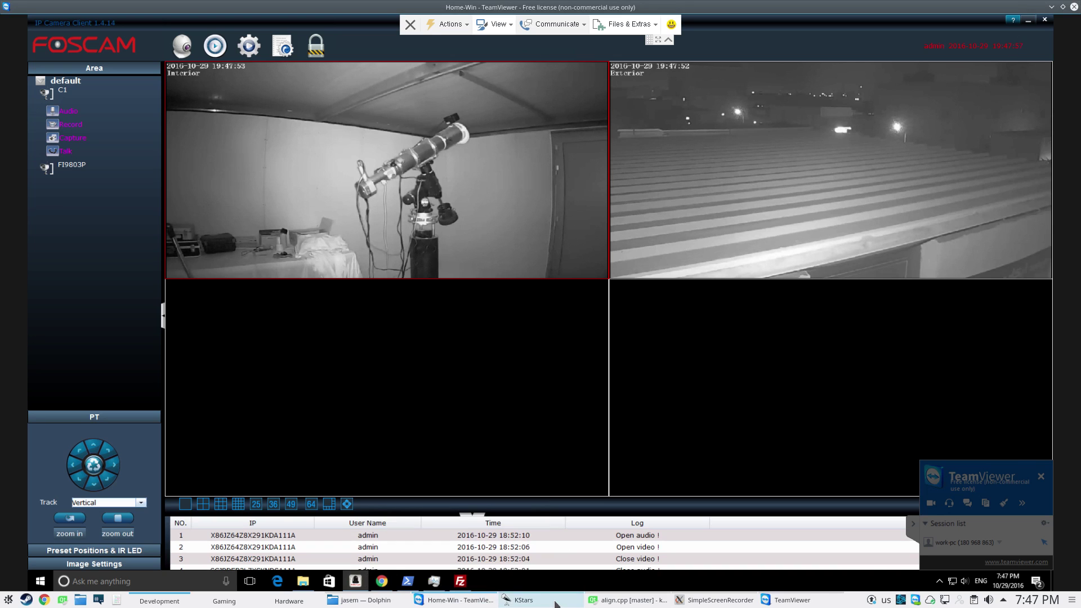
left_click(517, 600)
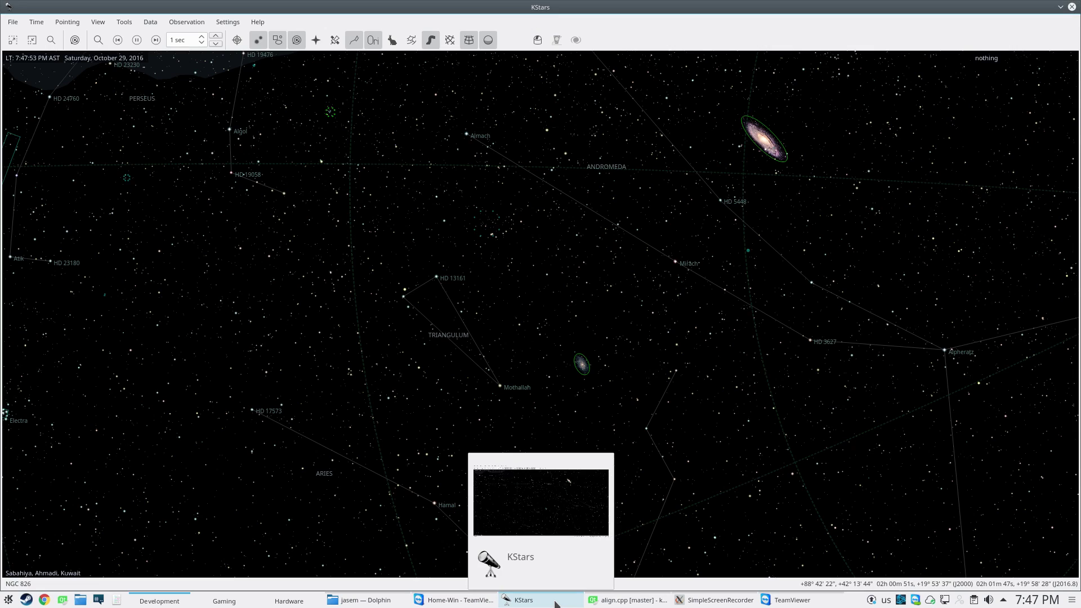
- Load the Ekos scheduler list from the Pictures/PixInsight/NGC7331 folder and start the scheduler
left_click(536, 41)
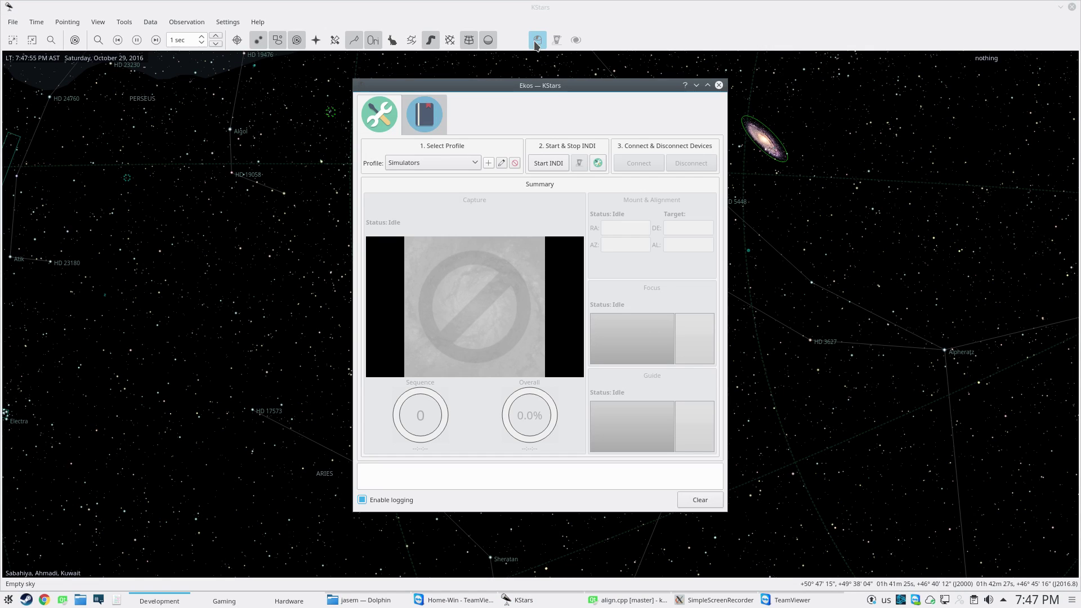
left_click(424, 121)
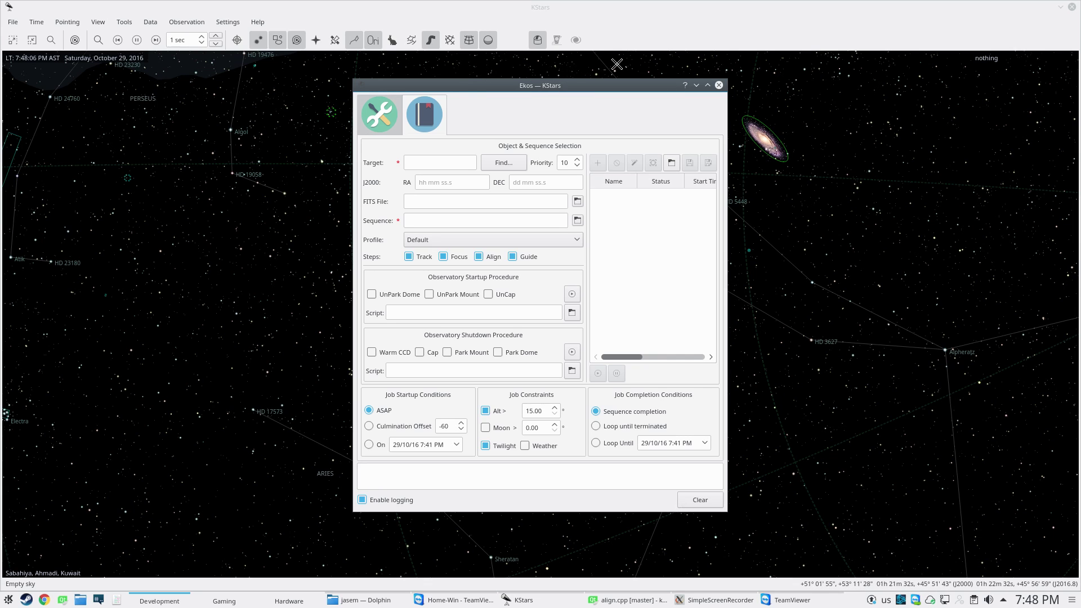
left_click(672, 163)
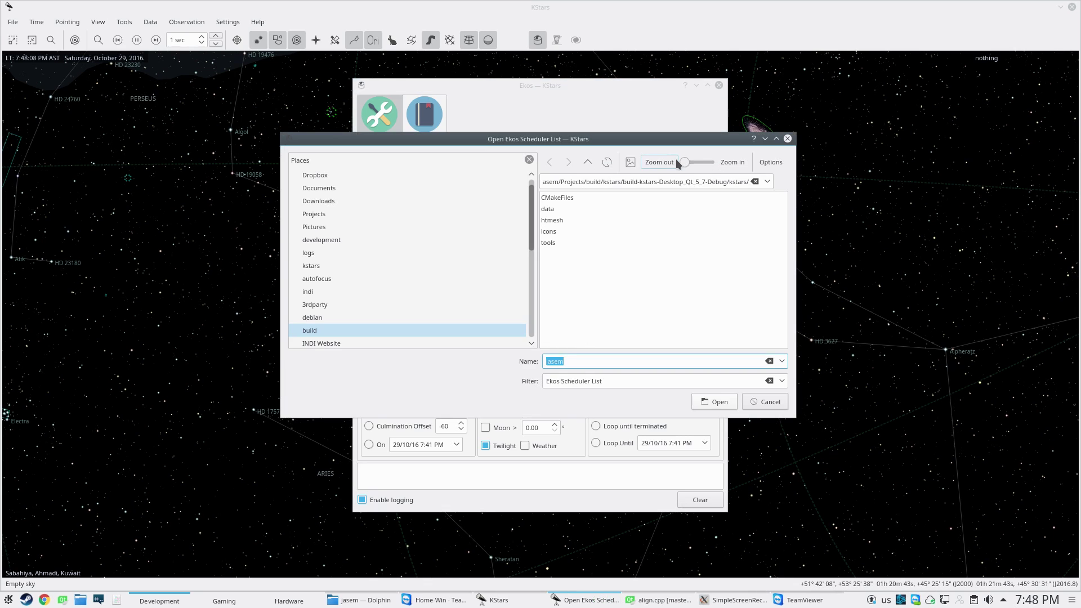
left_click(324, 228)
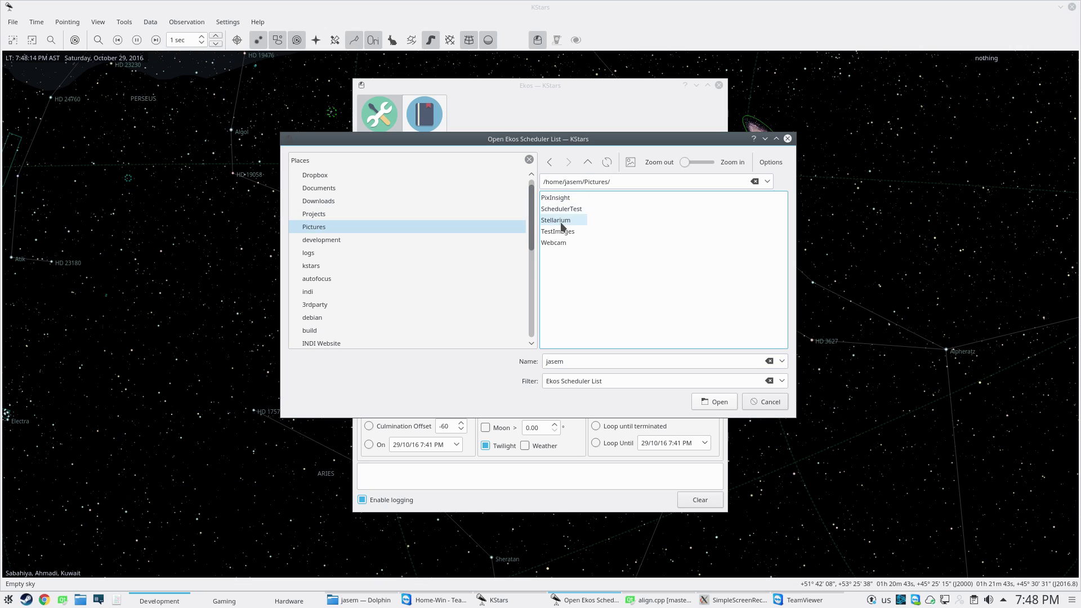
left_click(566, 198)
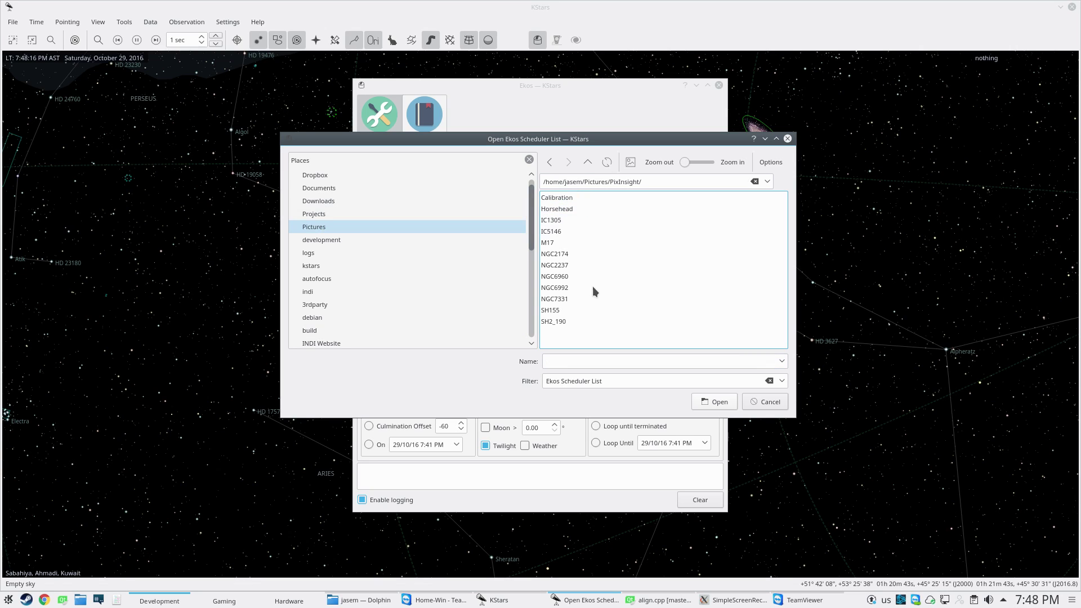
double_click(558, 300)
double_click(570, 214)
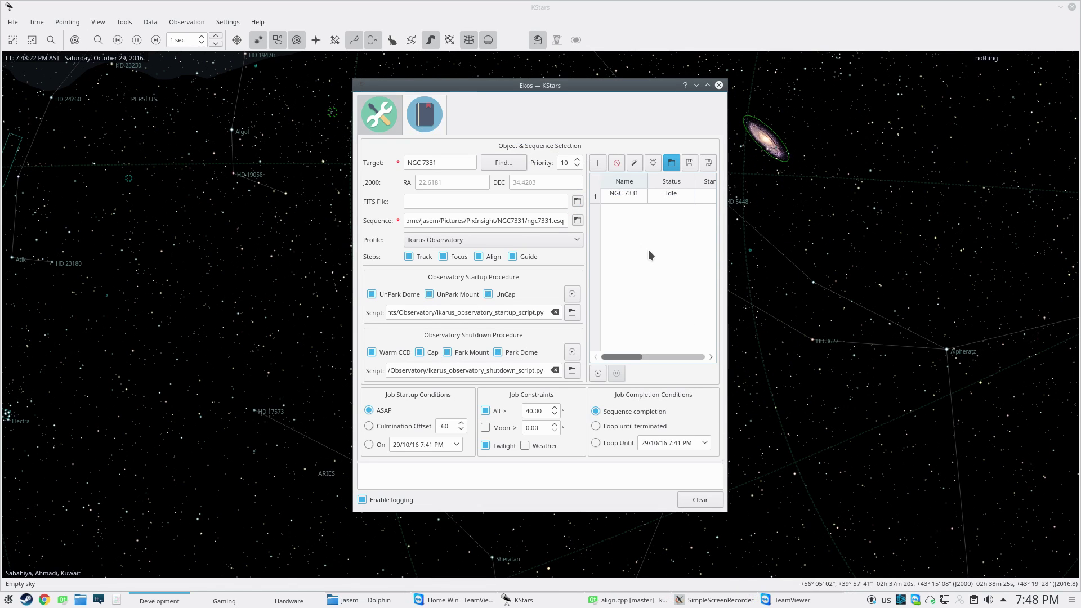
left_click(596, 376)
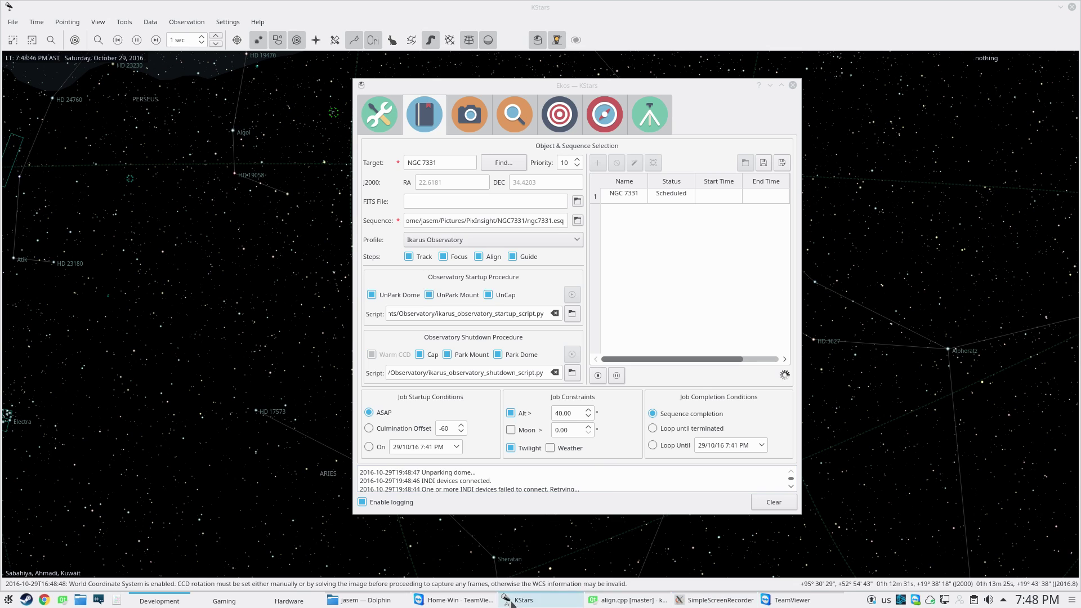
- Monitor the roof opening and telescope slew on the TeamViewer camera feeds, checking progress against the Ekos mount coordinates and scheduler log
left_click(457, 601)
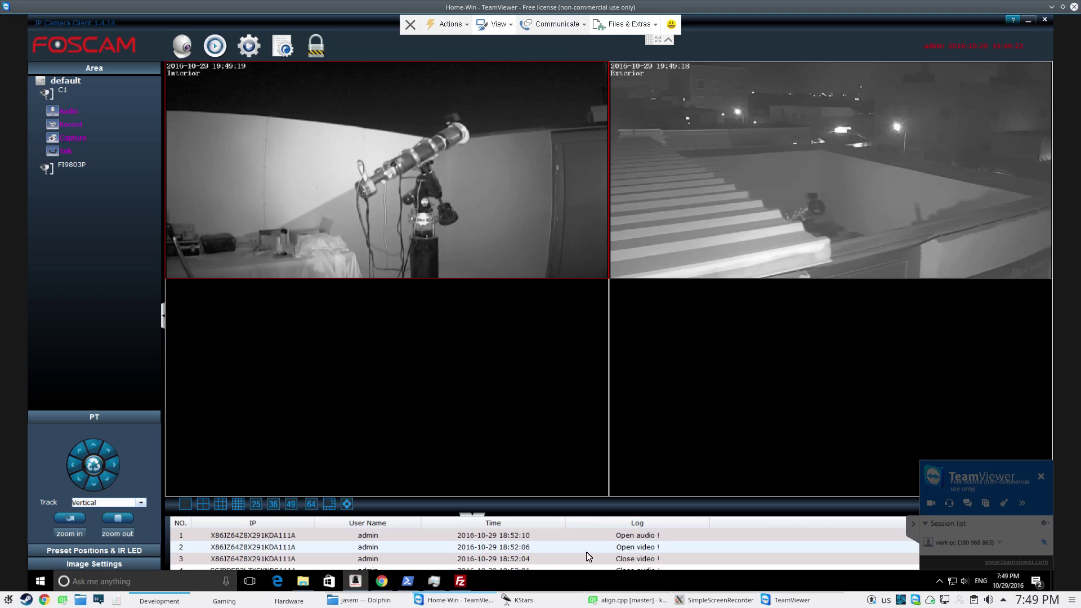
left_click(524, 599)
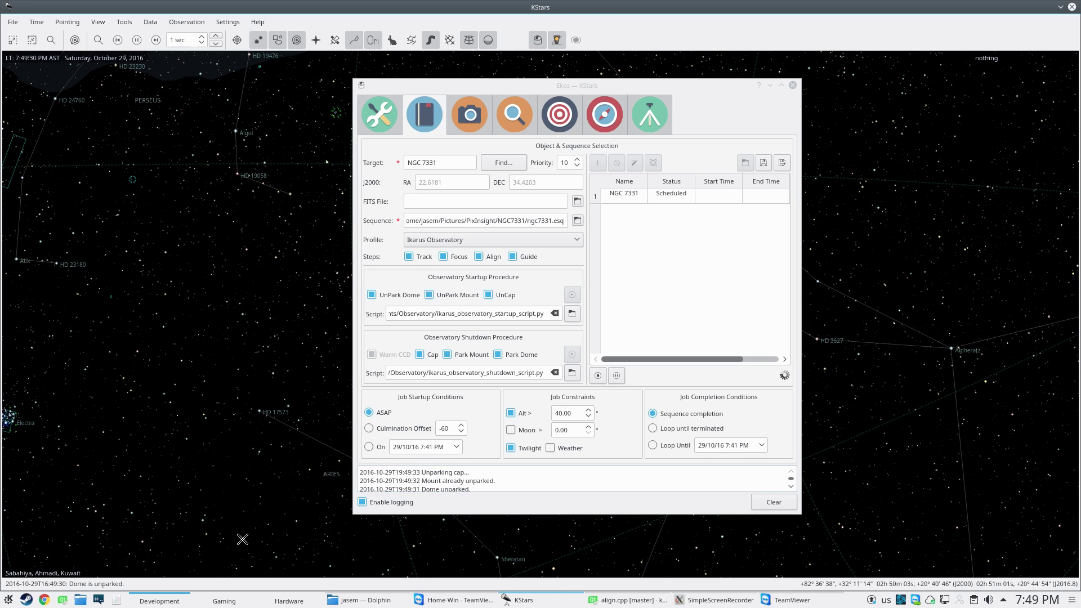
left_click(433, 599)
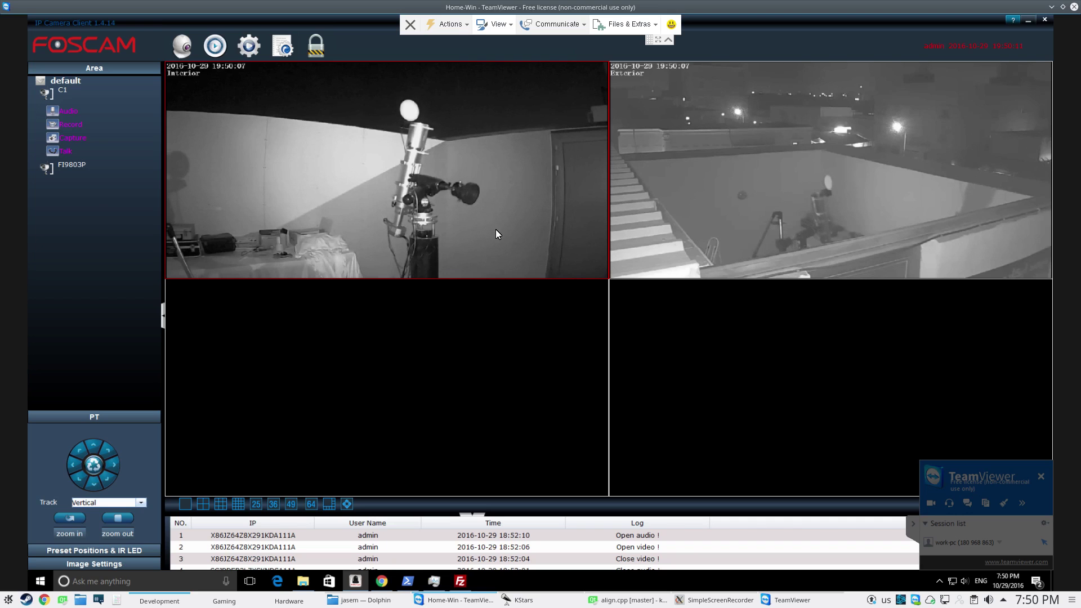
left_click(543, 604)
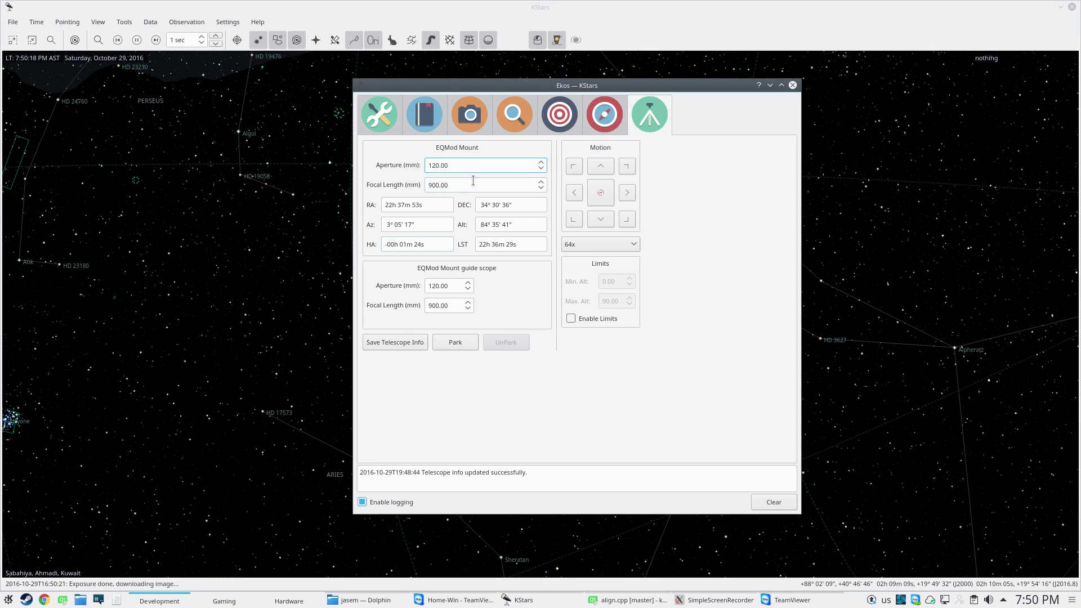
left_click(432, 122)
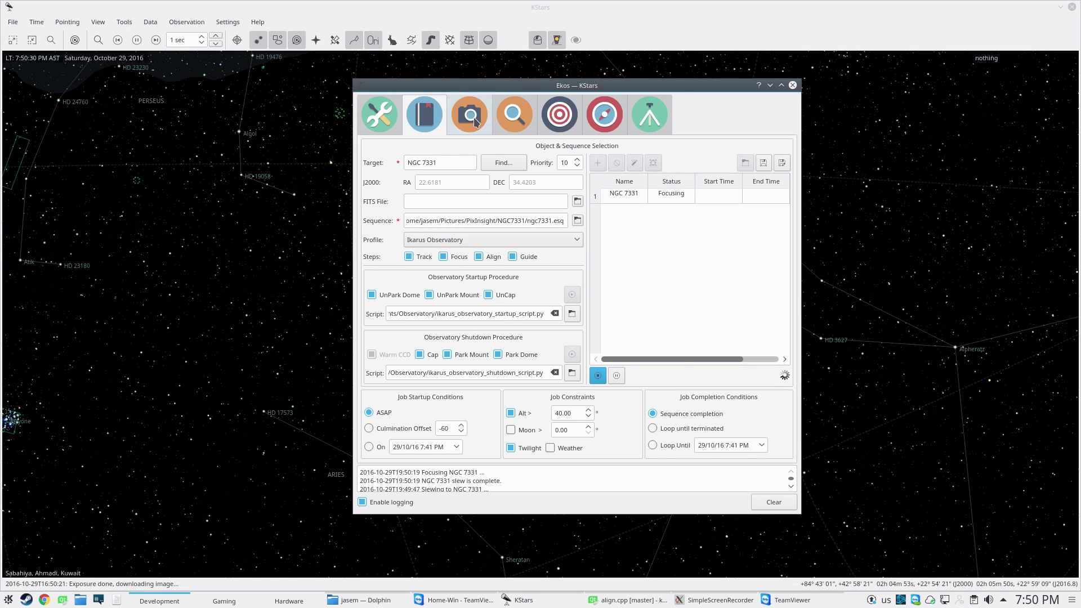
- Examine the running autofocus in the Ekos focus module, viewing the available algorithms and a close-up of the selected star
left_click(509, 118)
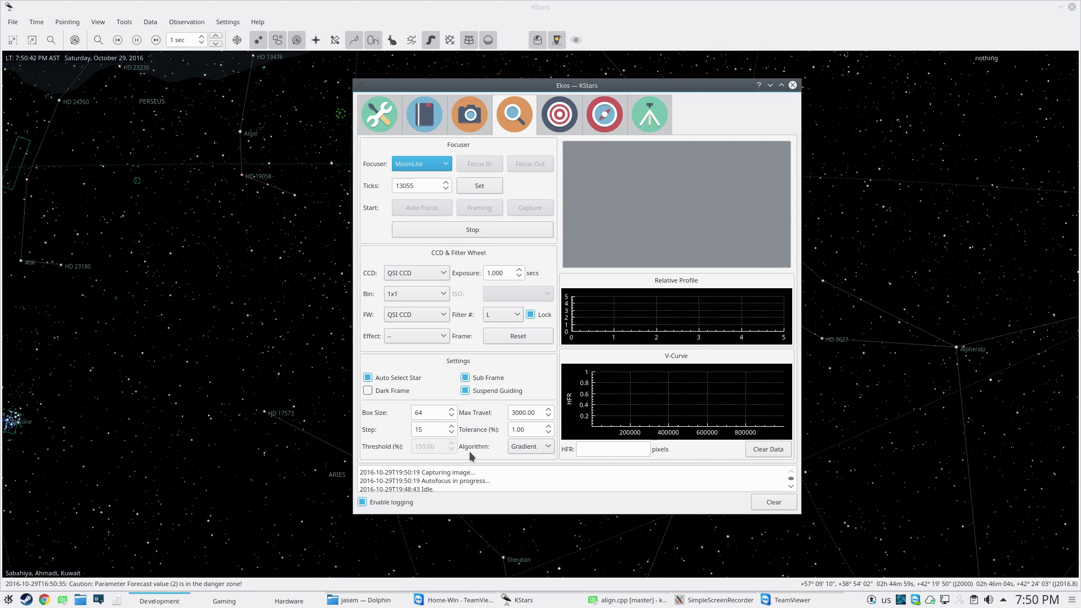
left_click(539, 447)
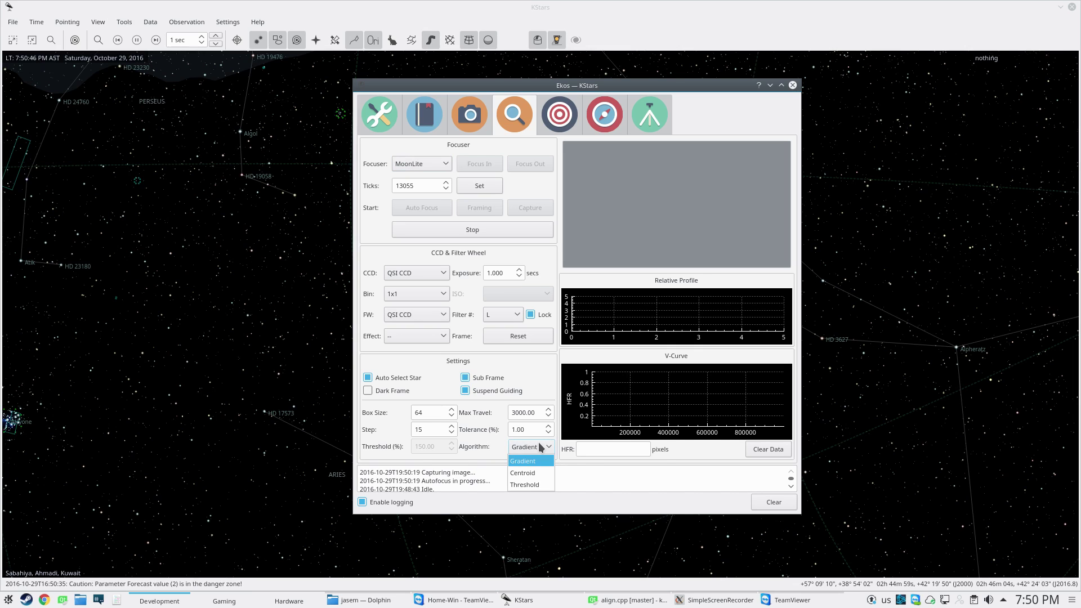
left_click(539, 447)
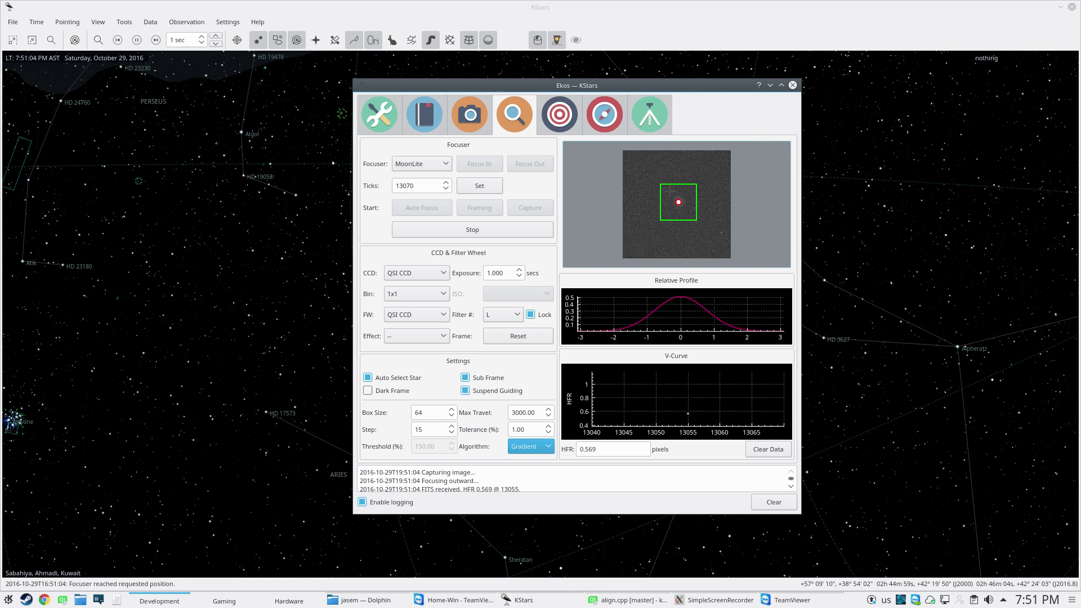
left_click(537, 446)
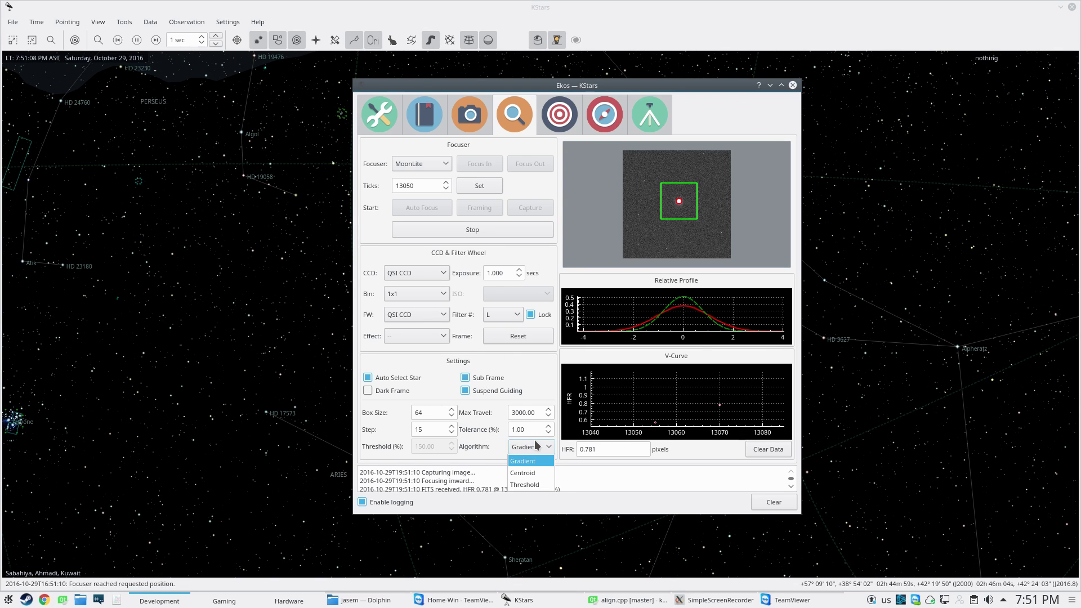
left_click(537, 446)
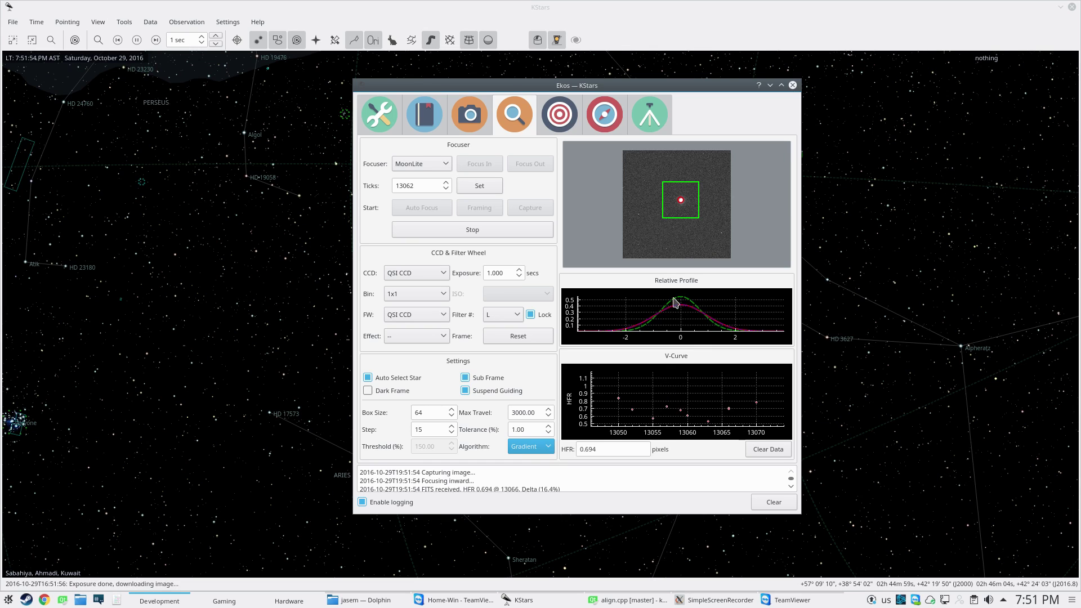
scroll(703, 208, "up", 3)
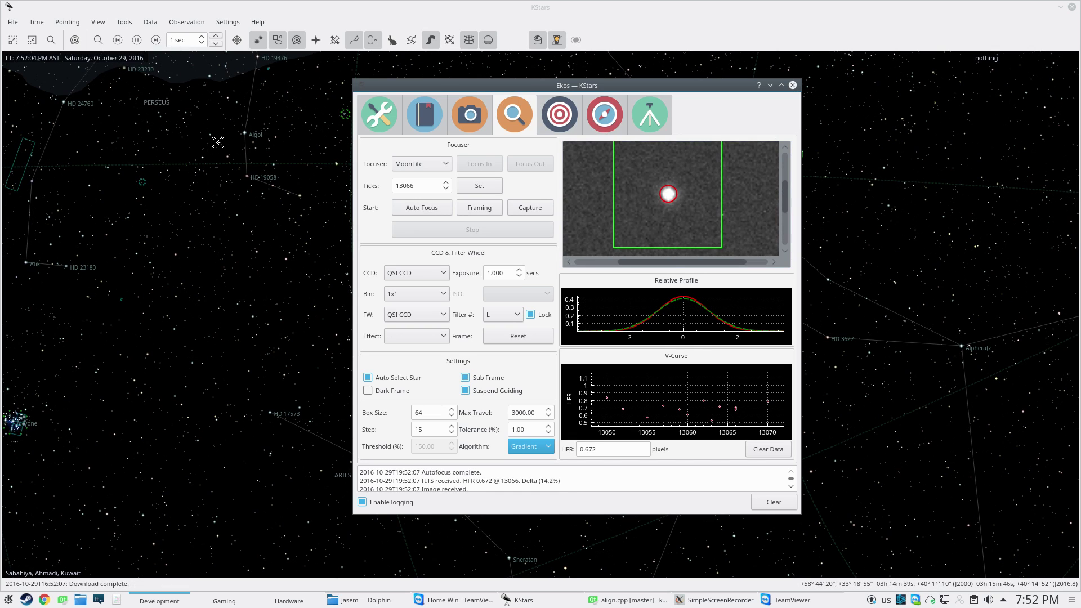
- Check the scheduler's job status and review the alignment solver log with the Ekos window moved clear of the FITS viewer
left_click(426, 118)
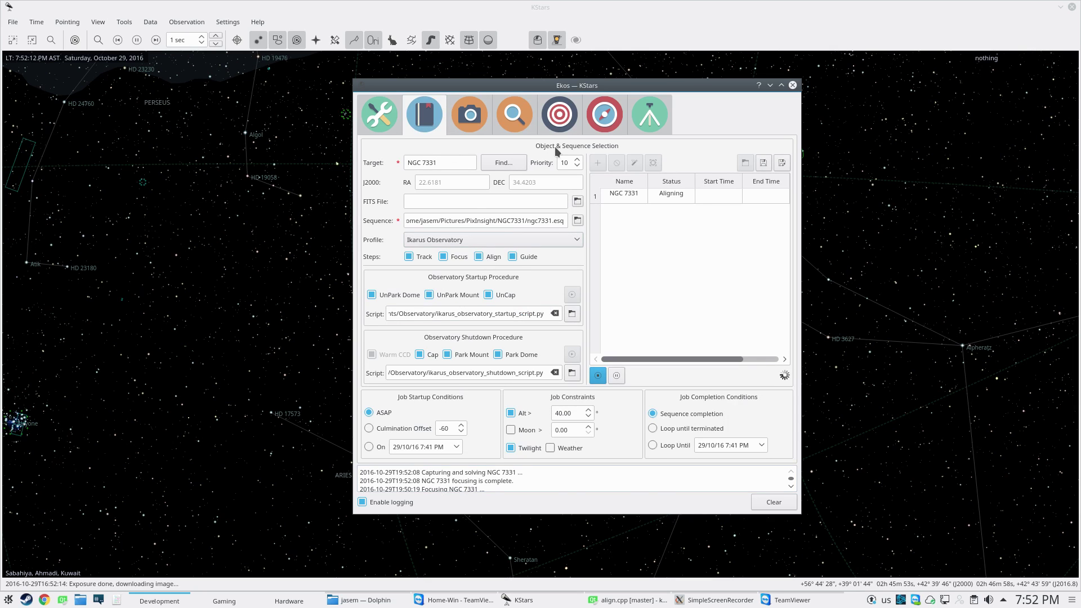
left_click(564, 123)
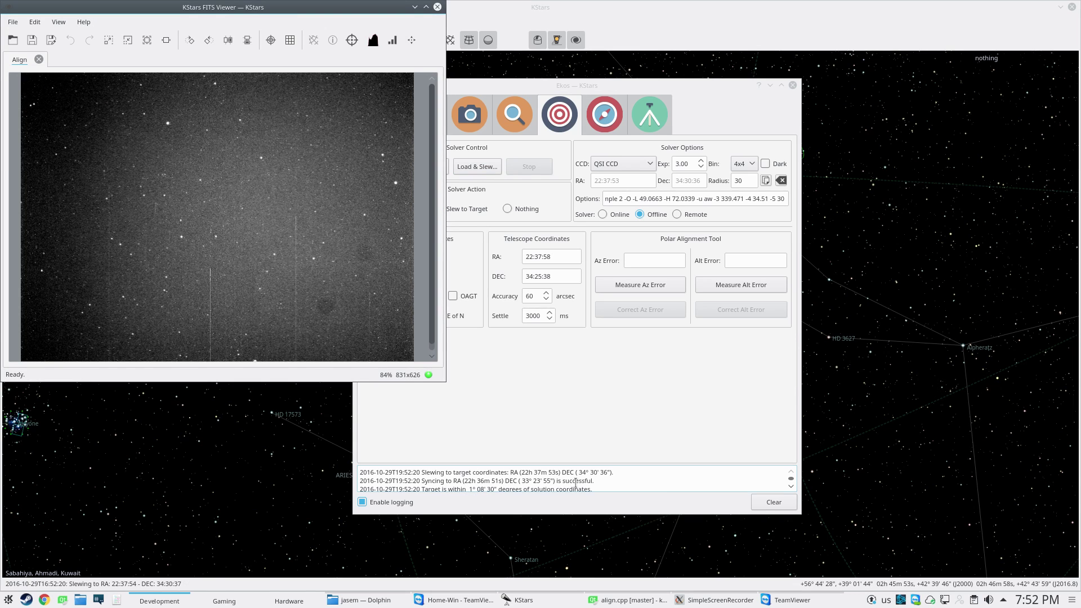
left_click_drag(545, 85, 673, 80)
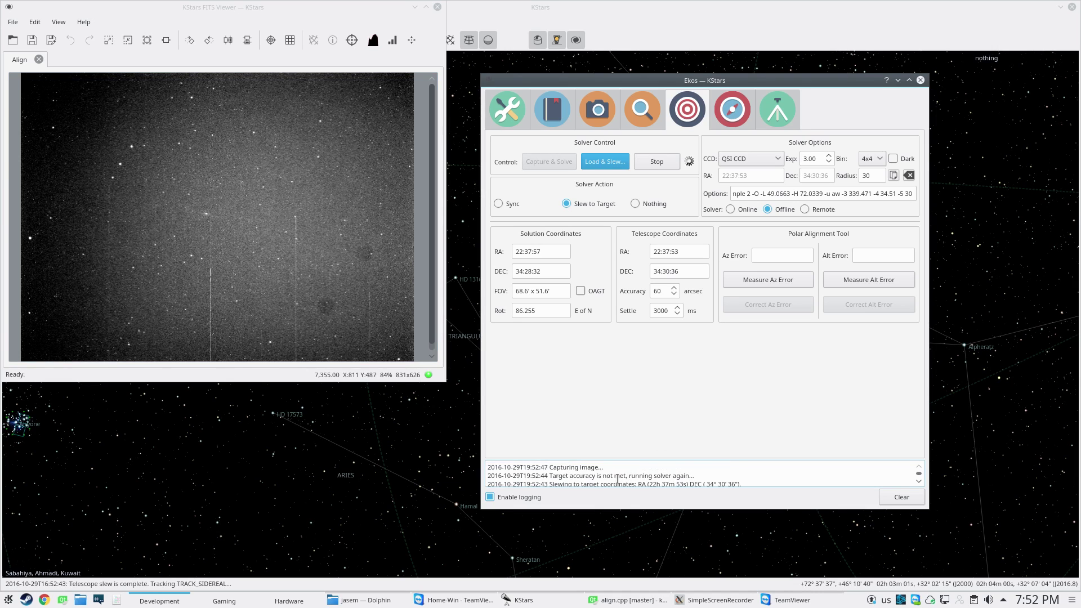
scroll(617, 478, "down", 1)
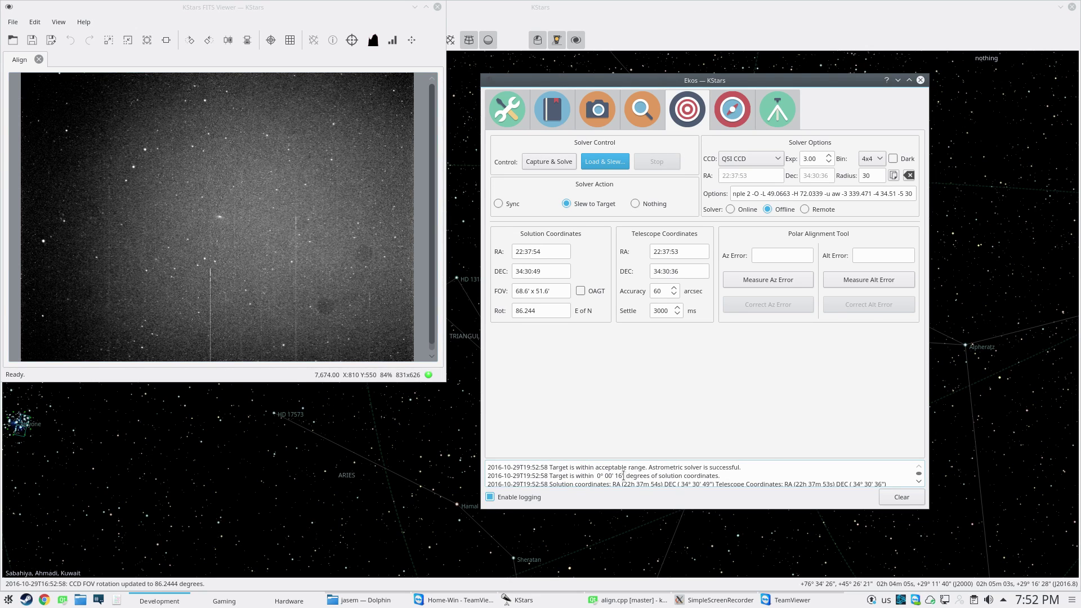
left_click_drag(616, 475, 619, 477)
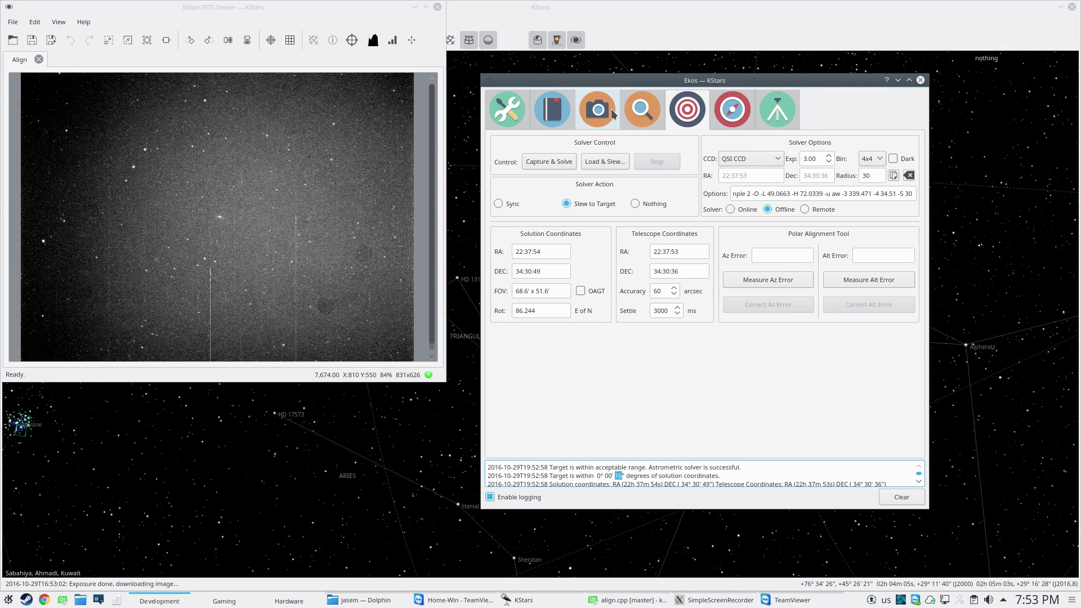
- Check the NGC 7331 job in the scheduler, review the capture settings, and monitor the post-alignment autofocus run
left_click(557, 116)
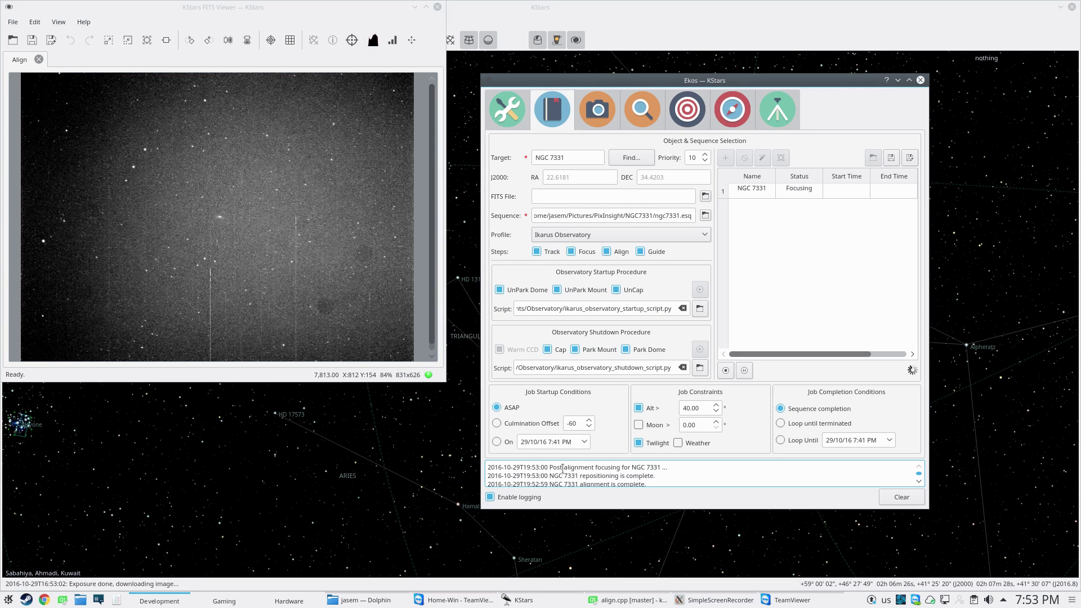
left_click(645, 114)
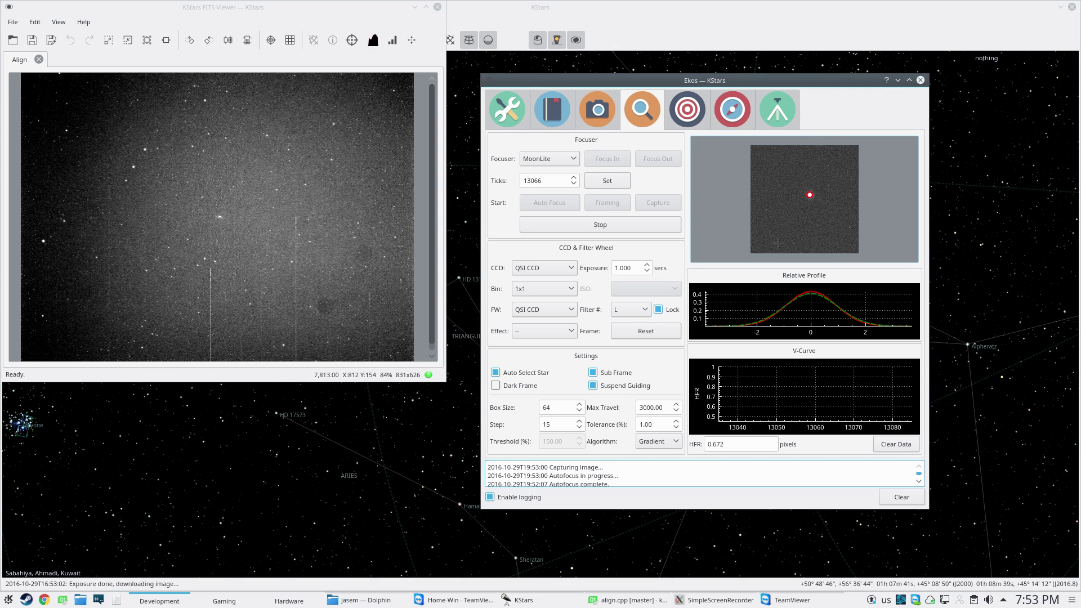
left_click(598, 112)
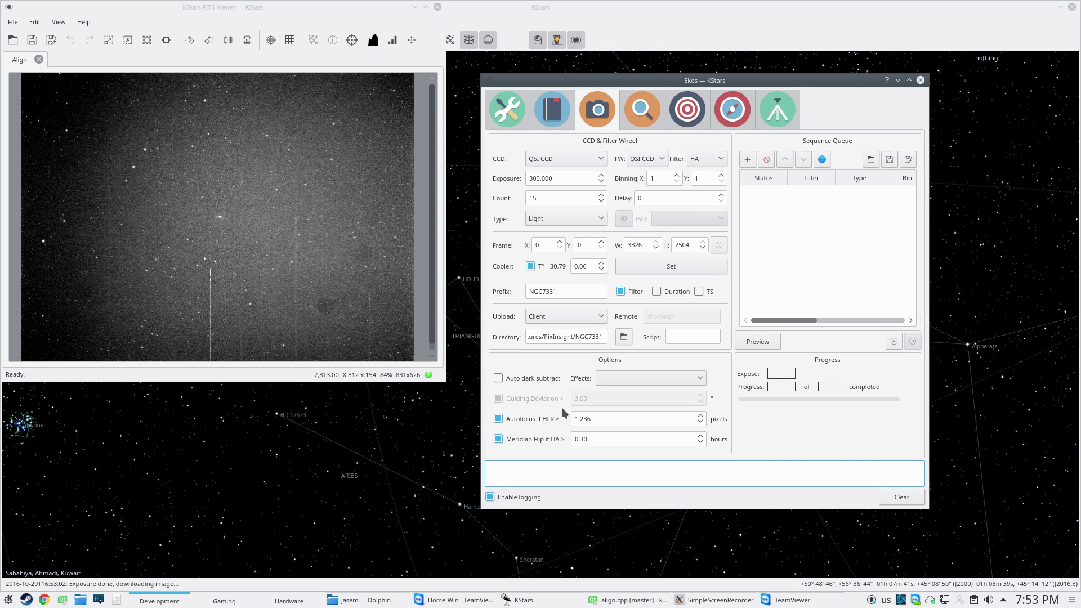
left_click(645, 115)
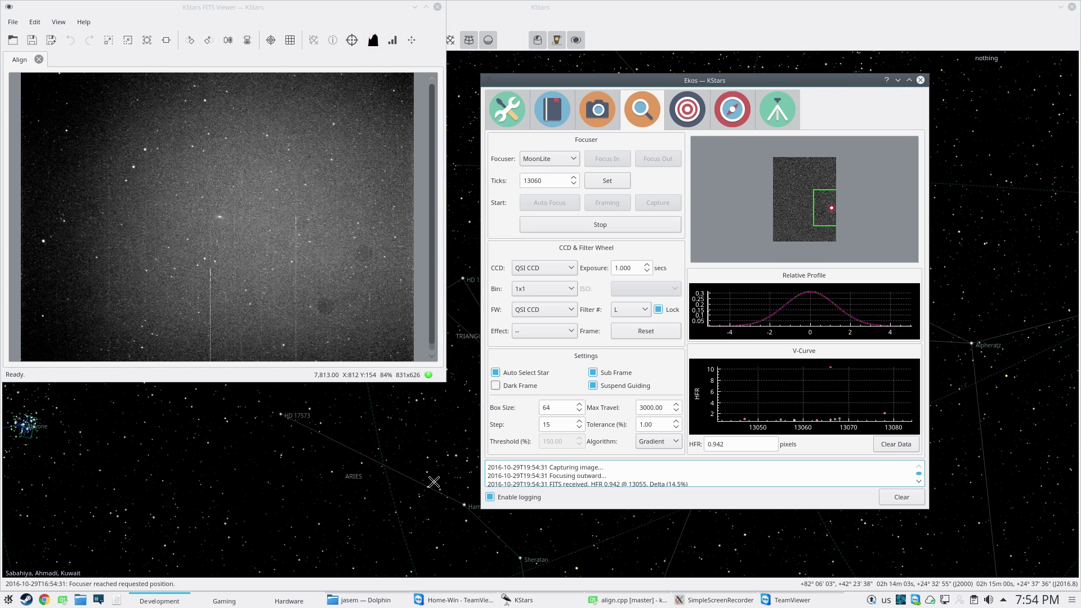
- Compare the mount's current hour angle with the meridian flip limit in the capture settings, moving the Ekos window lower
left_click(786, 116)
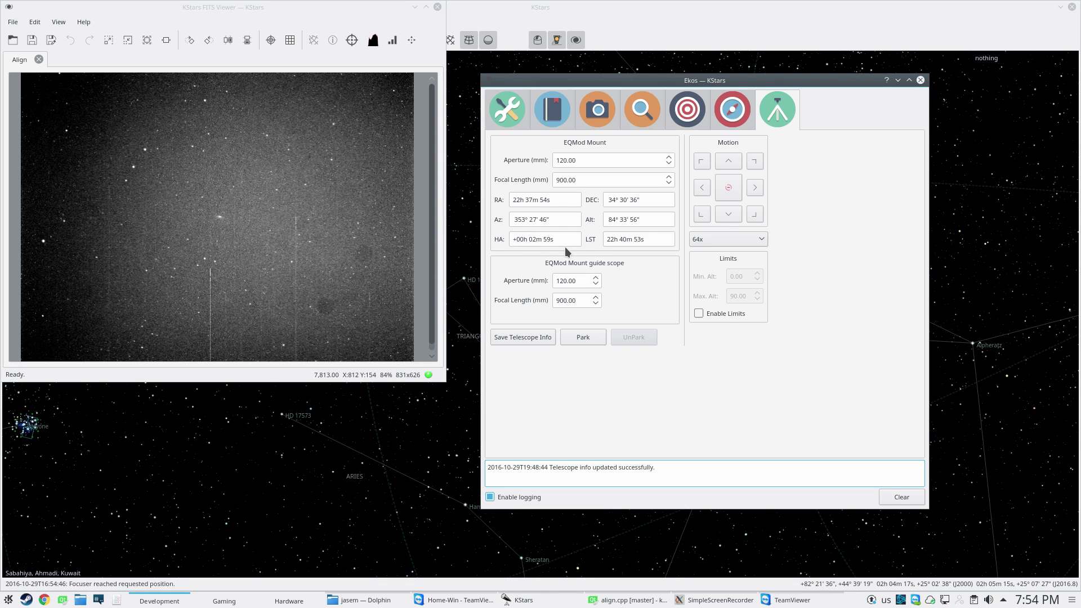
left_click(598, 114)
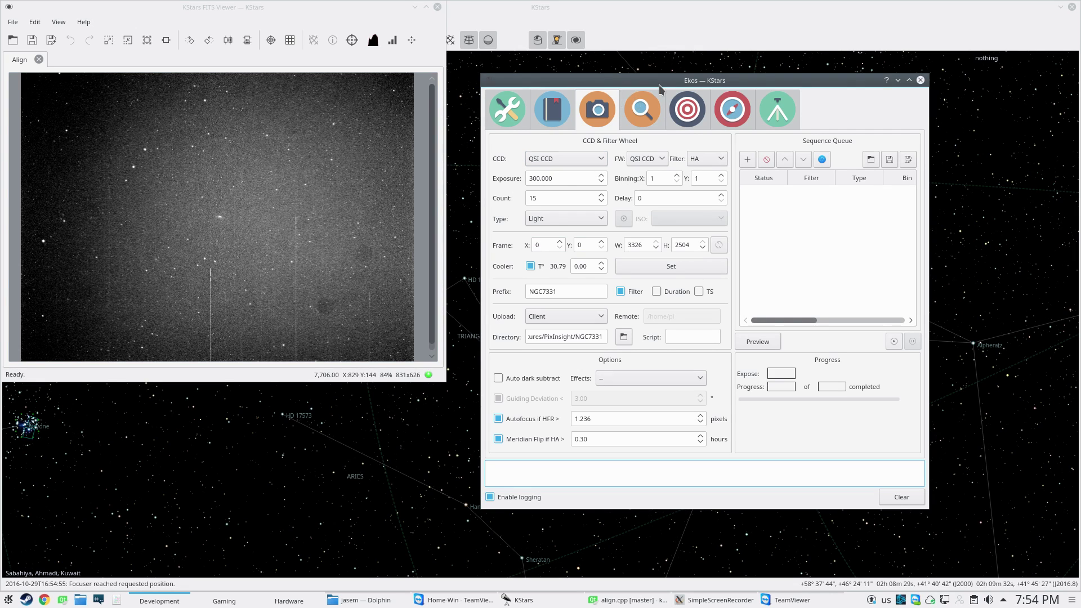
left_click_drag(659, 82, 667, 126)
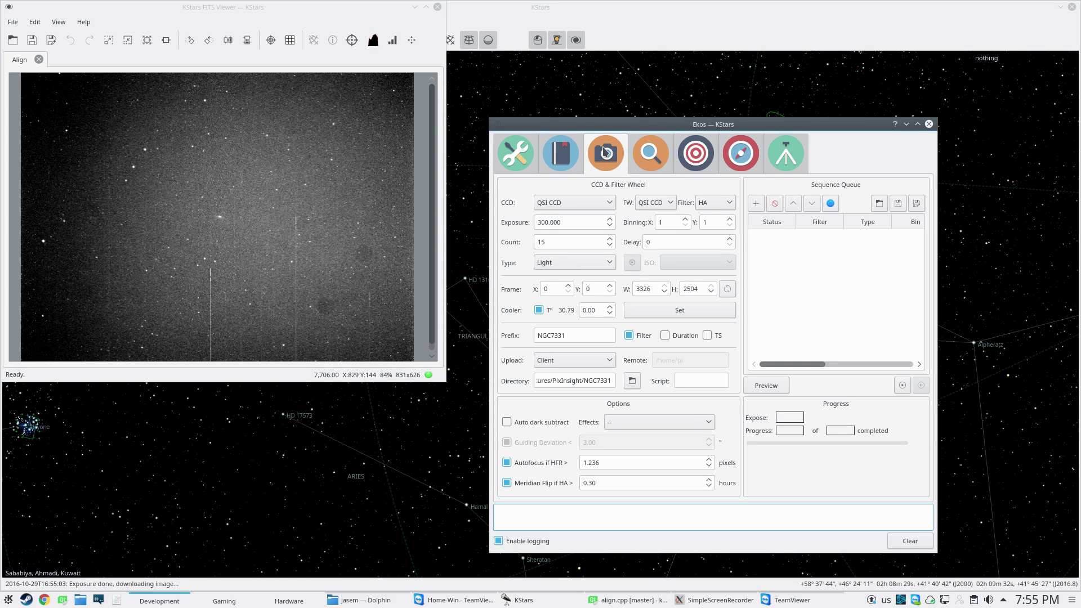
left_click(782, 157)
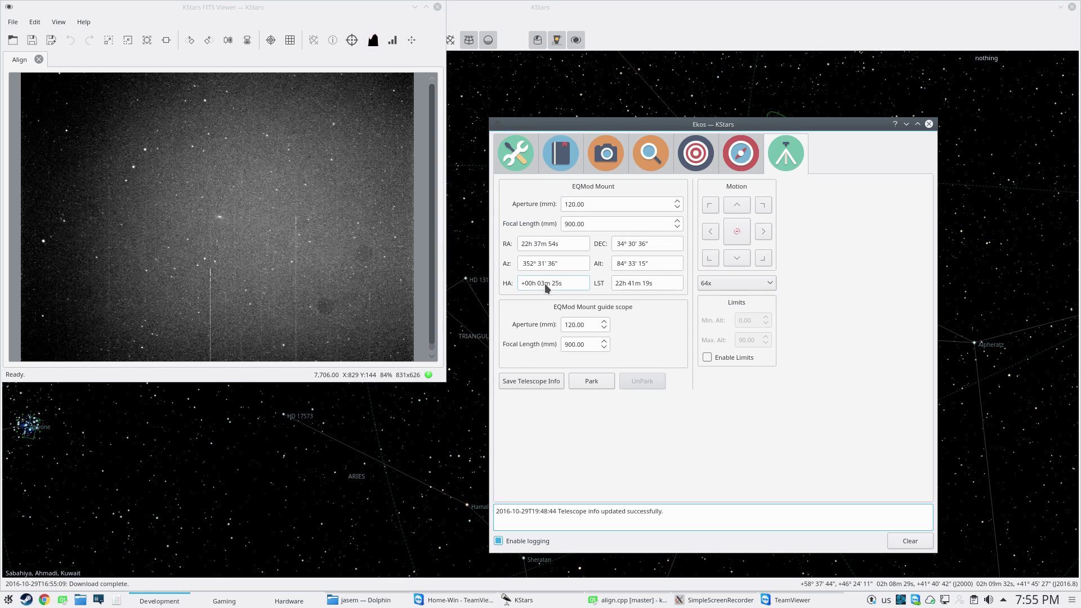
- Check the meridian flip option in the capture settings and inspect the tracked guide star up close in the guide module
left_click(615, 158)
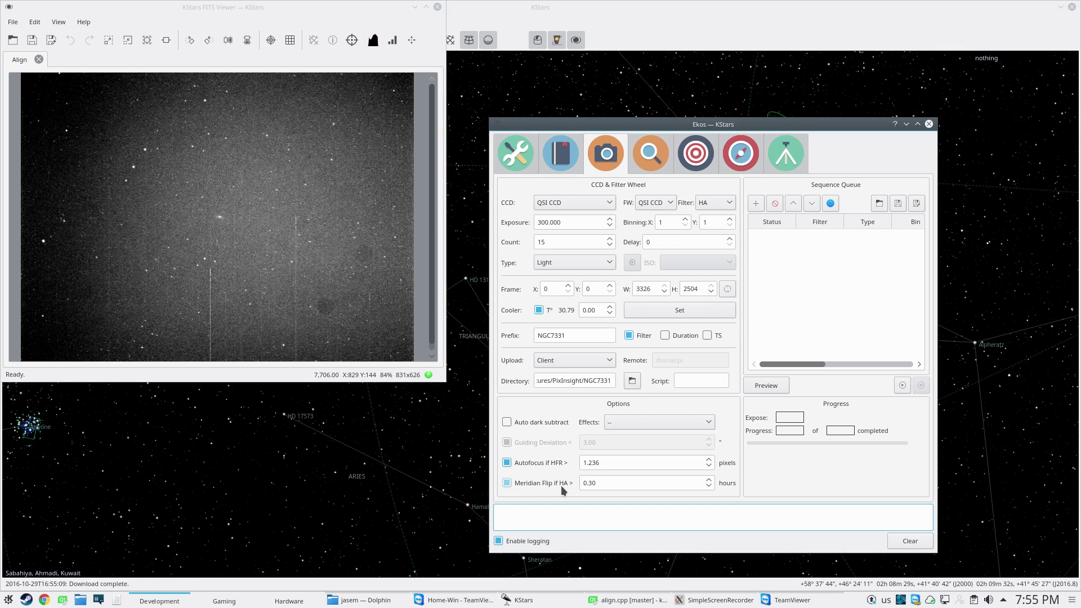
mouse_move(561, 485)
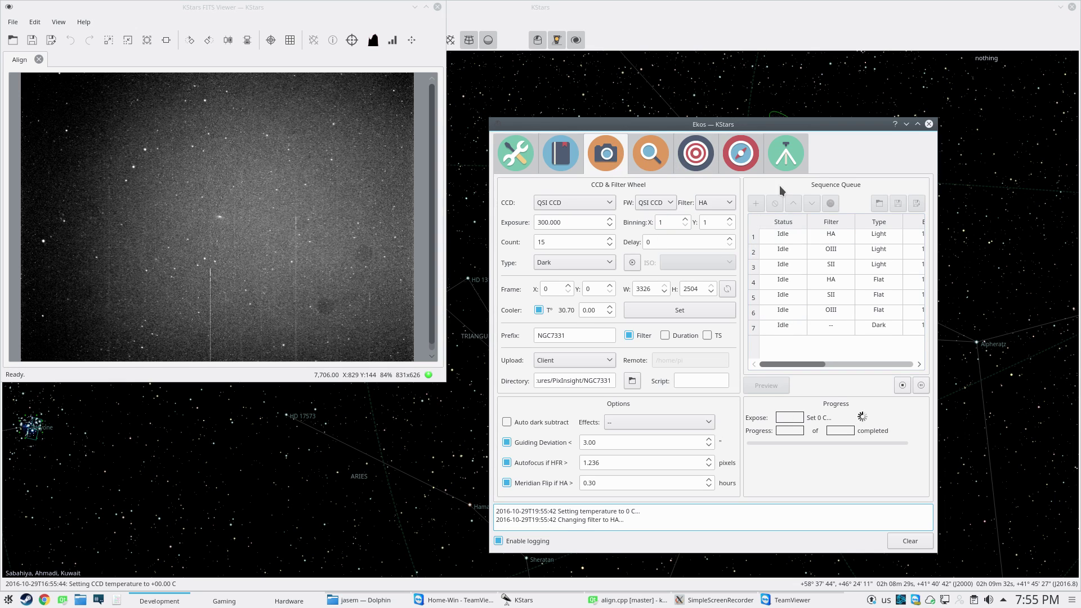
left_click(744, 163)
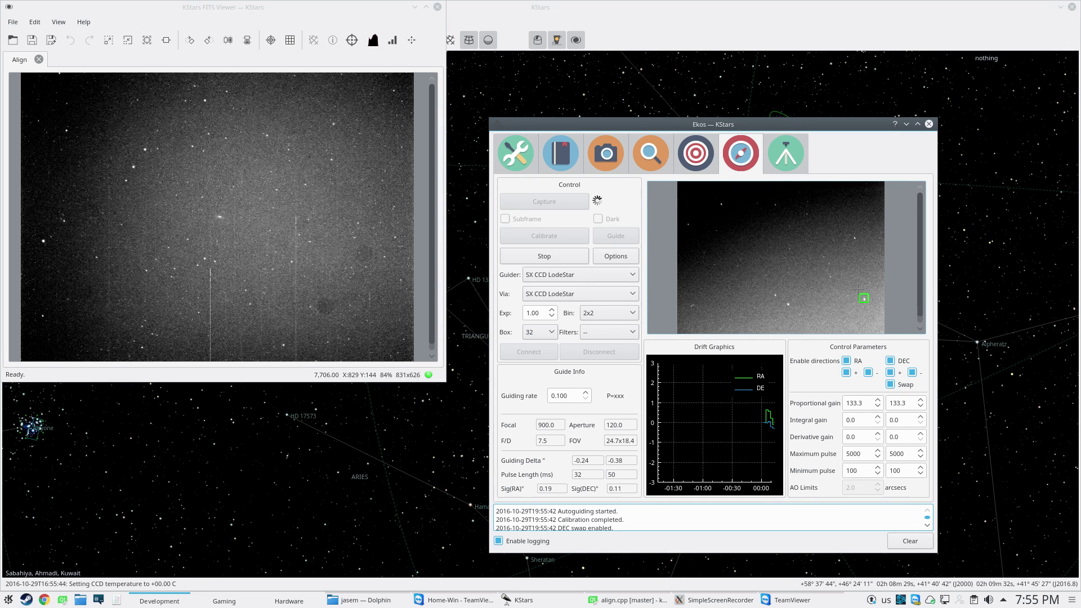
scroll(863, 298, "up", 3)
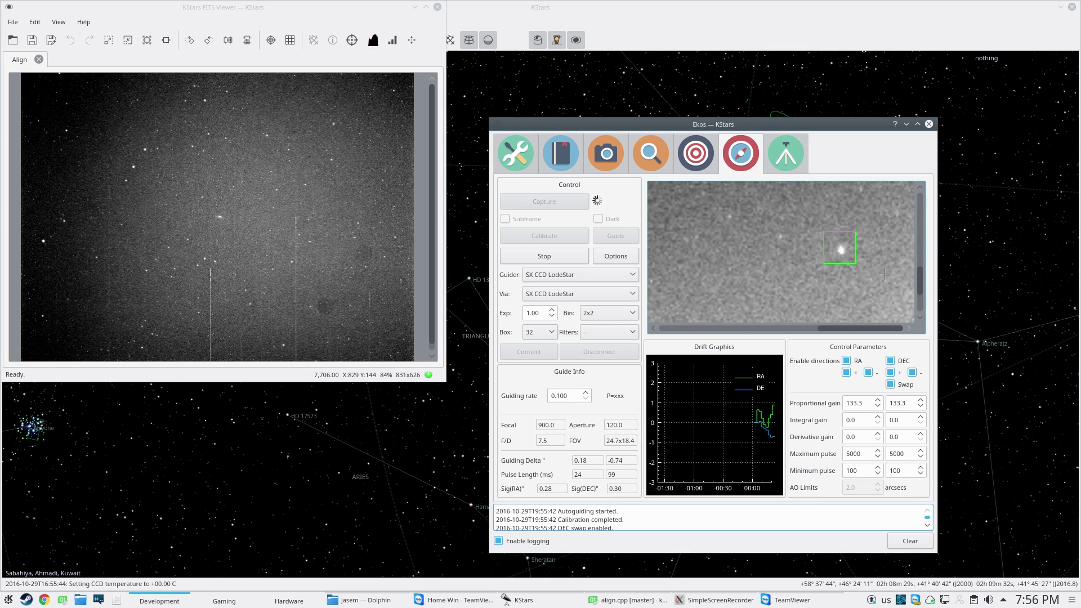
- Monitor the QSI CCD cooling in the capture module and check the overall session status in the Ekos summary
left_click(612, 160)
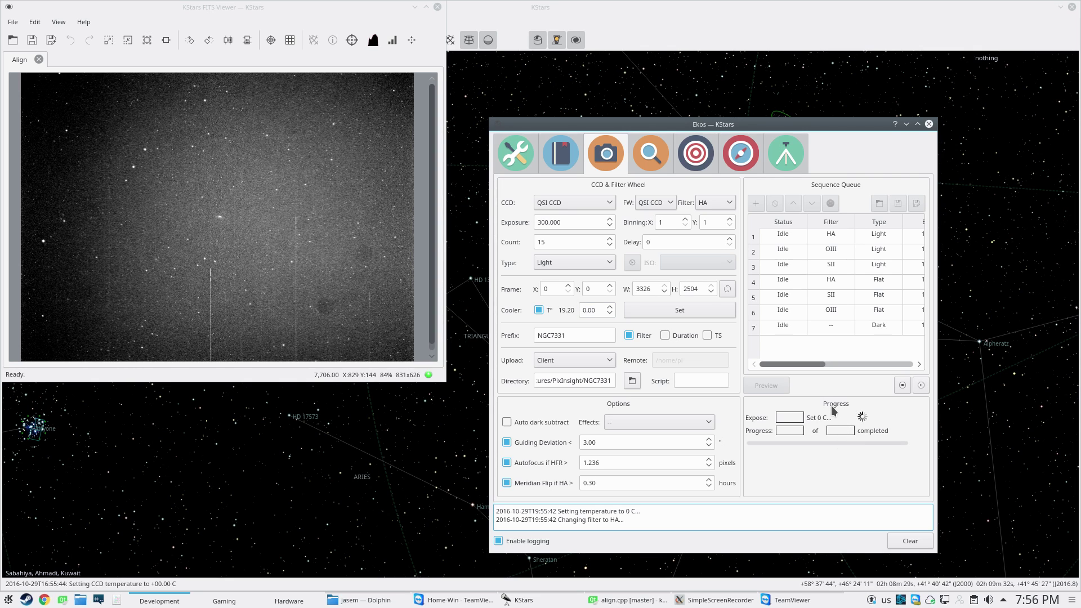
left_click(527, 157)
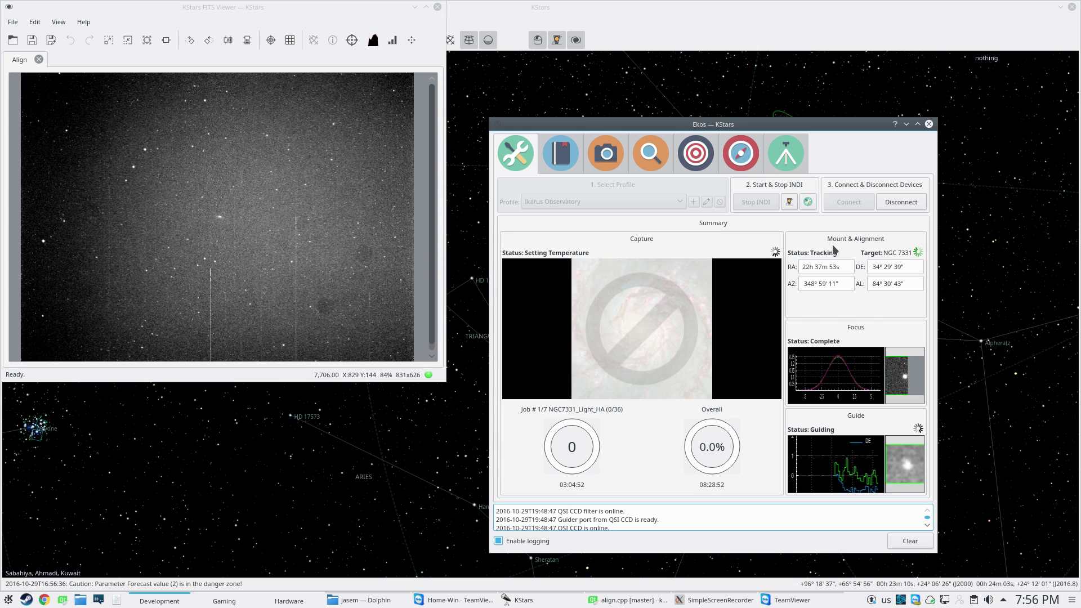
left_click(602, 151)
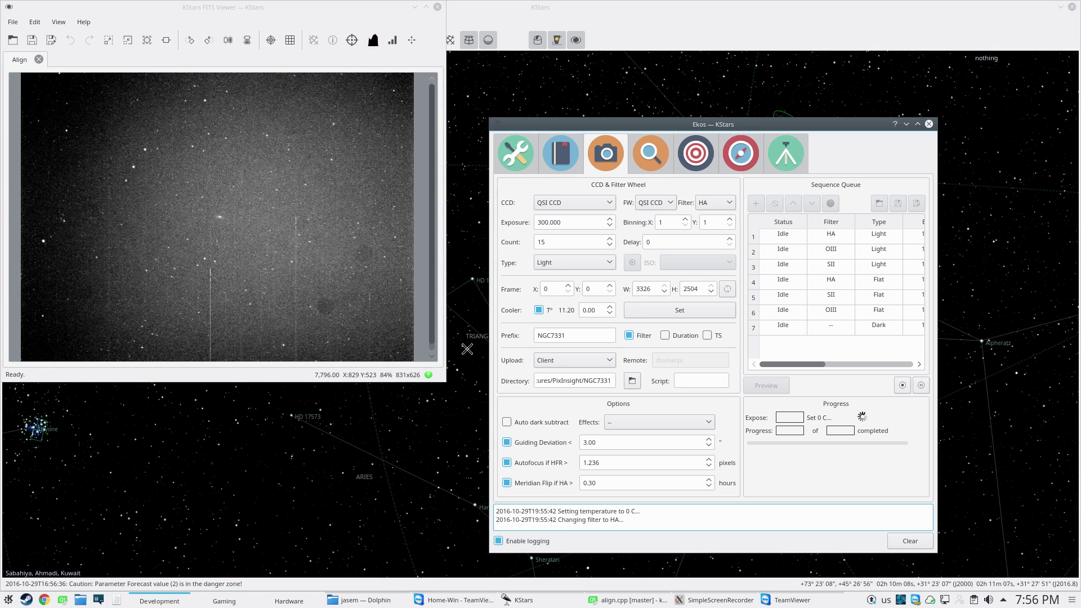
- Review the upload modes available for captured images, including the explanation of Client, Local and Both
mouse_move(512, 363)
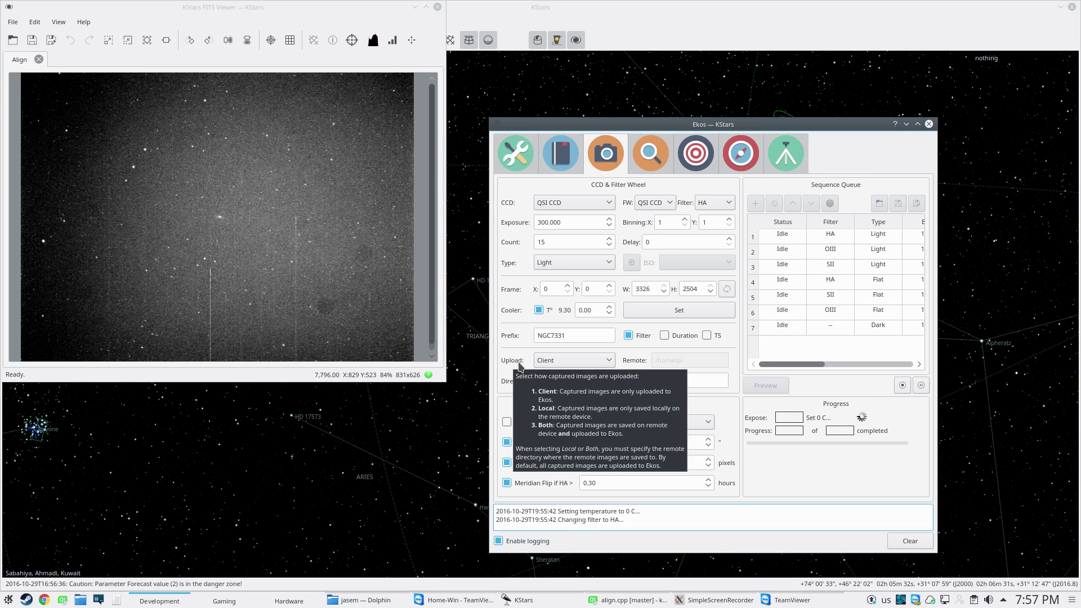
left_click(560, 361)
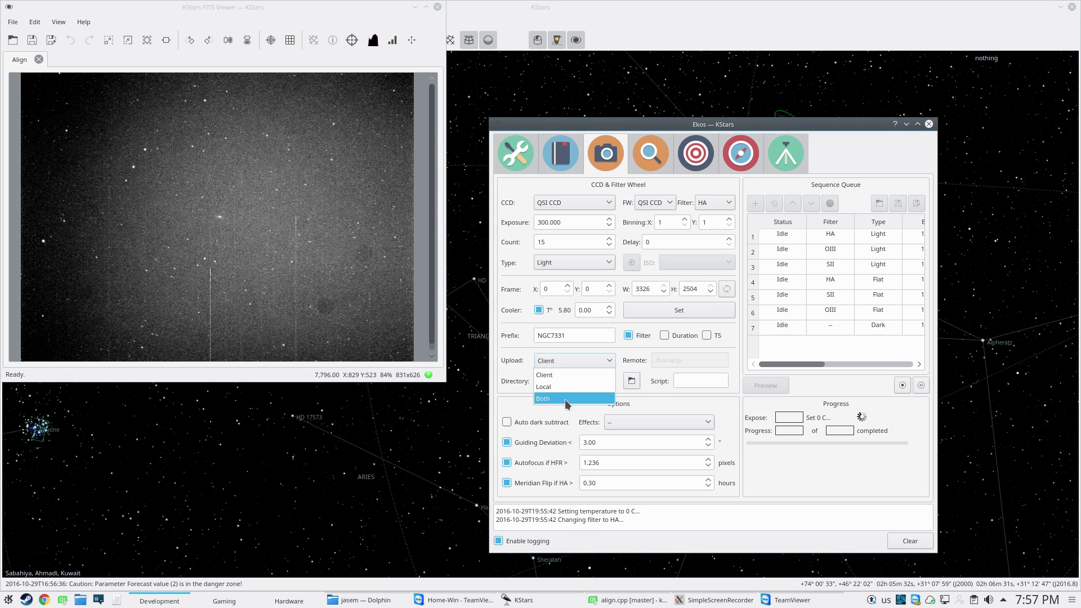
left_click(511, 354)
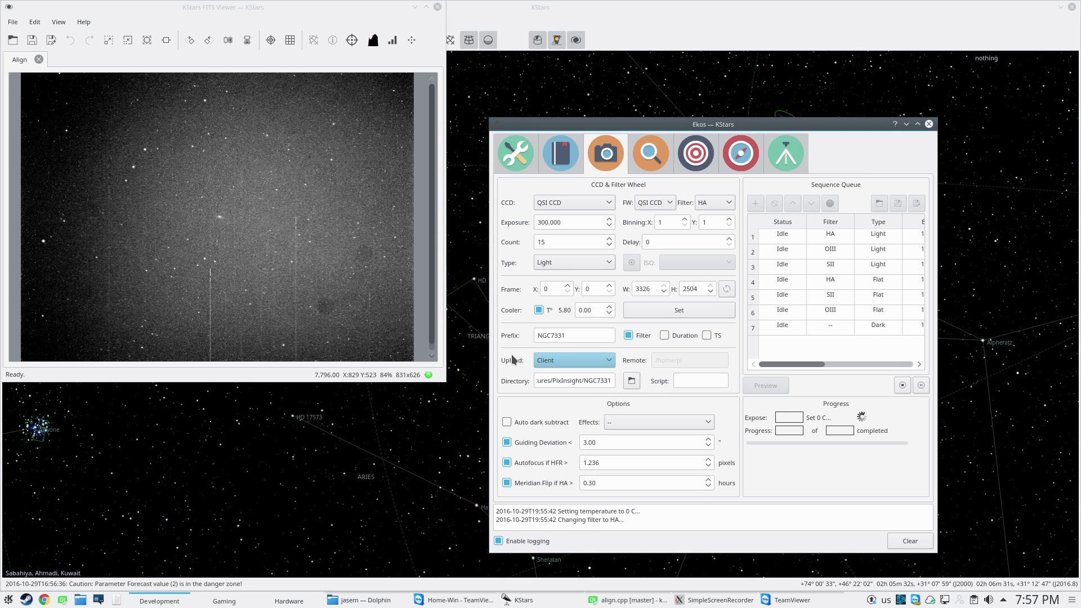
left_click(576, 360)
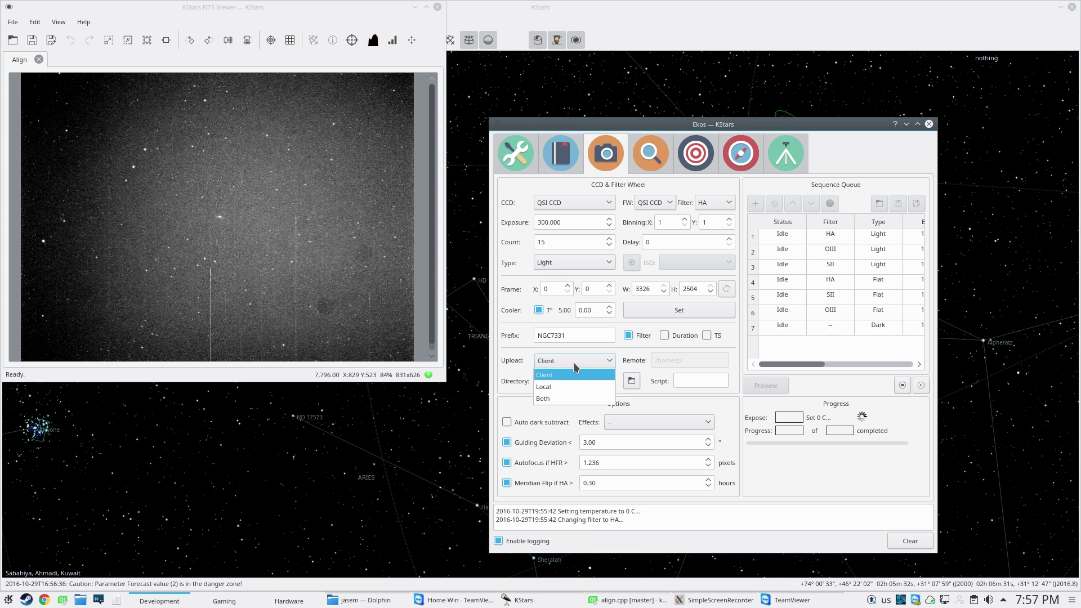
left_click(509, 356)
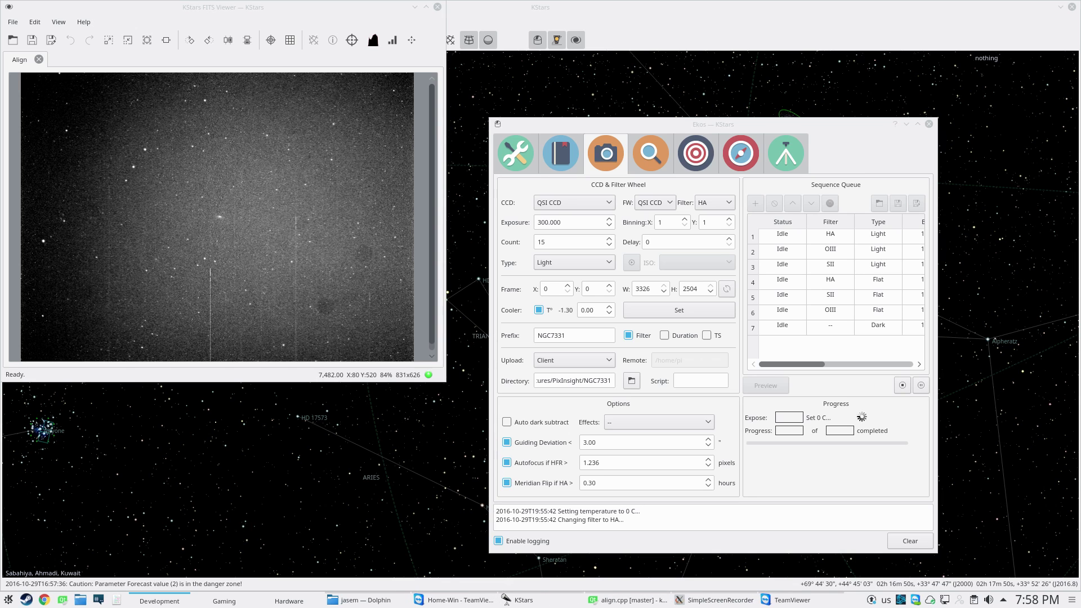
- Place the INDI Control Panel beside the Ekos window and check the capture progress in the summary and capture modules
left_click_drag(0, 79, 363, 112)
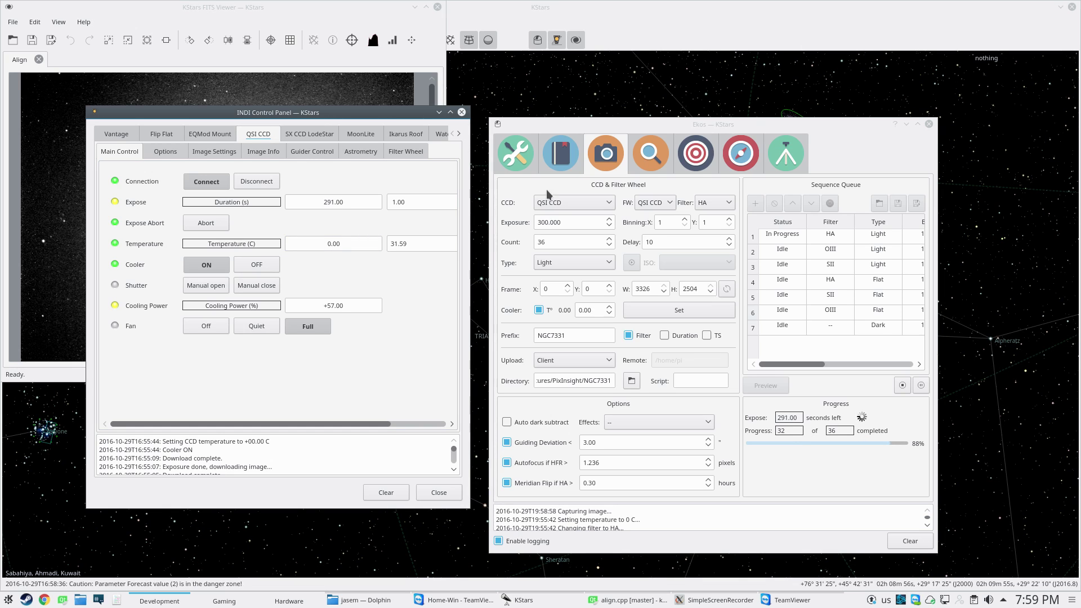
left_click(504, 148)
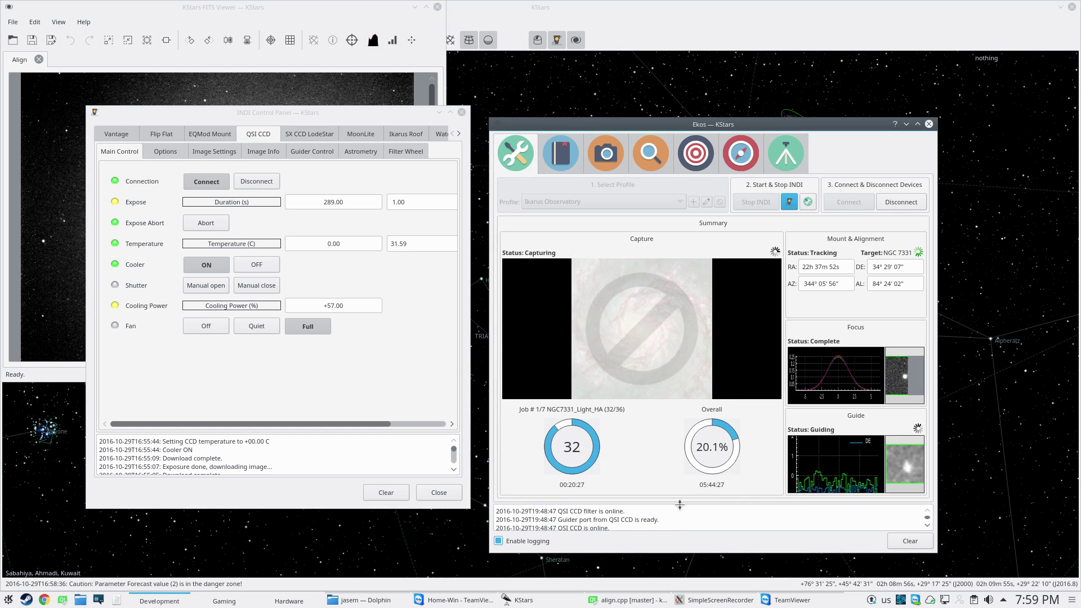
left_click(606, 153)
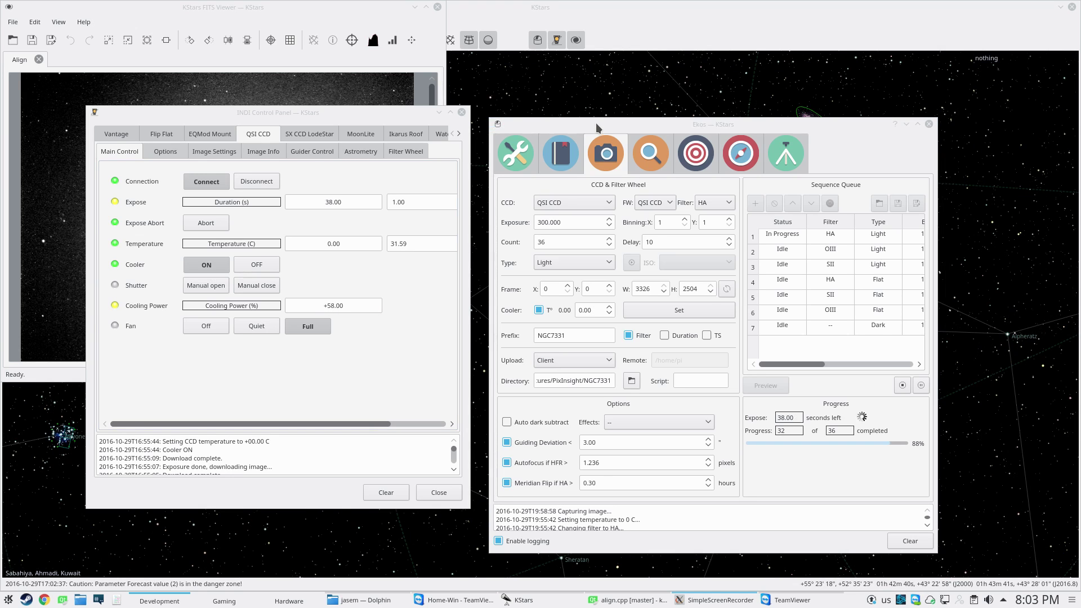
left_click(595, 123)
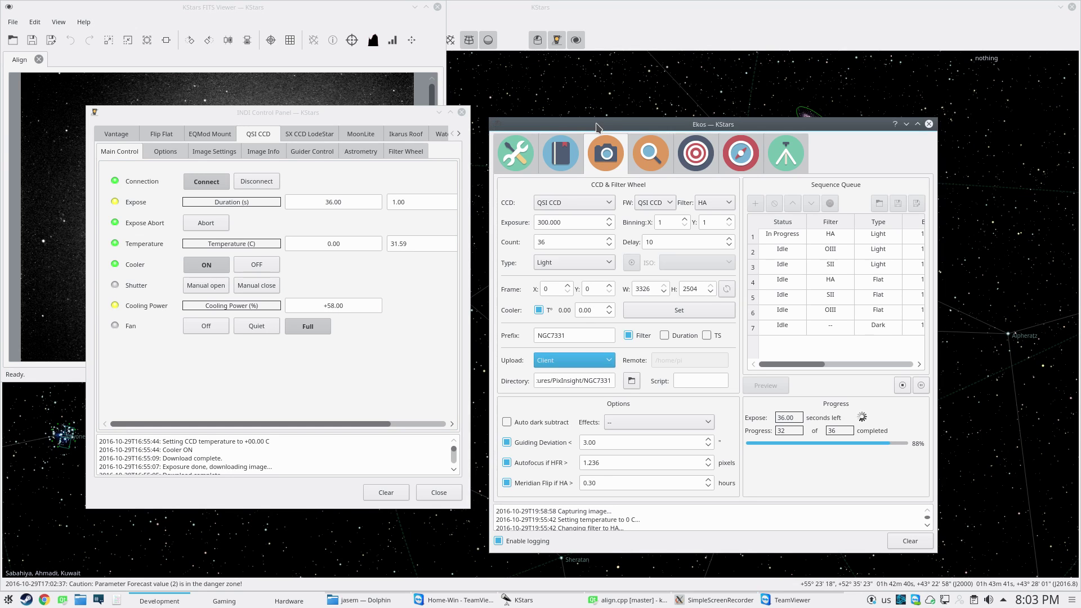
- Examine the RA and DEC guiding drift graph at several zoom levels and read individual drift points
left_click(749, 156)
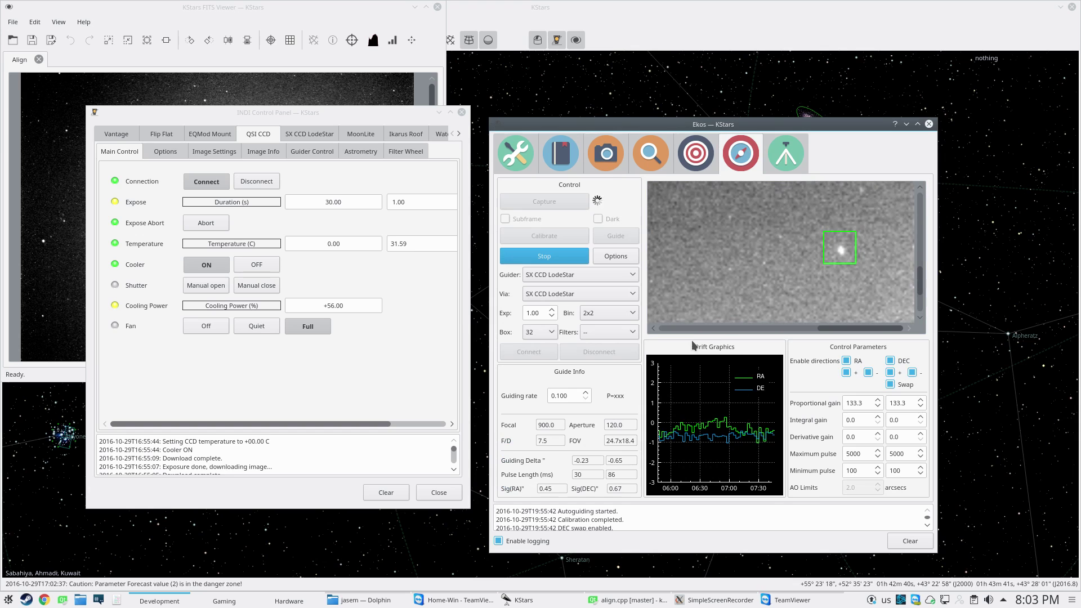
mouse_move(746, 436)
scroll(754, 434, "up", 4)
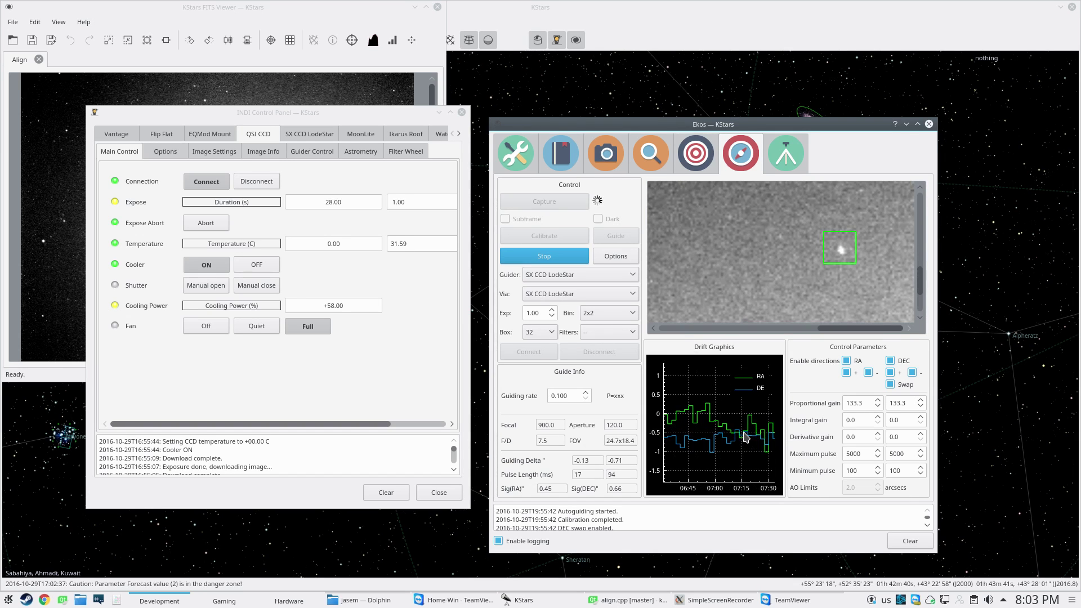
scroll(766, 430, "down", 1)
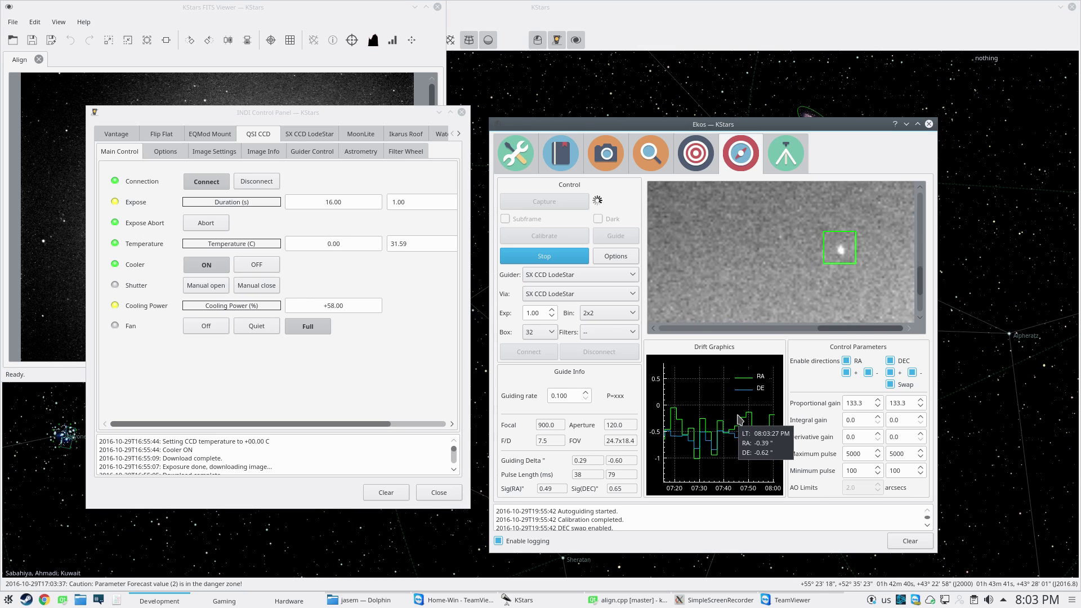
scroll(739, 420, "down", 2)
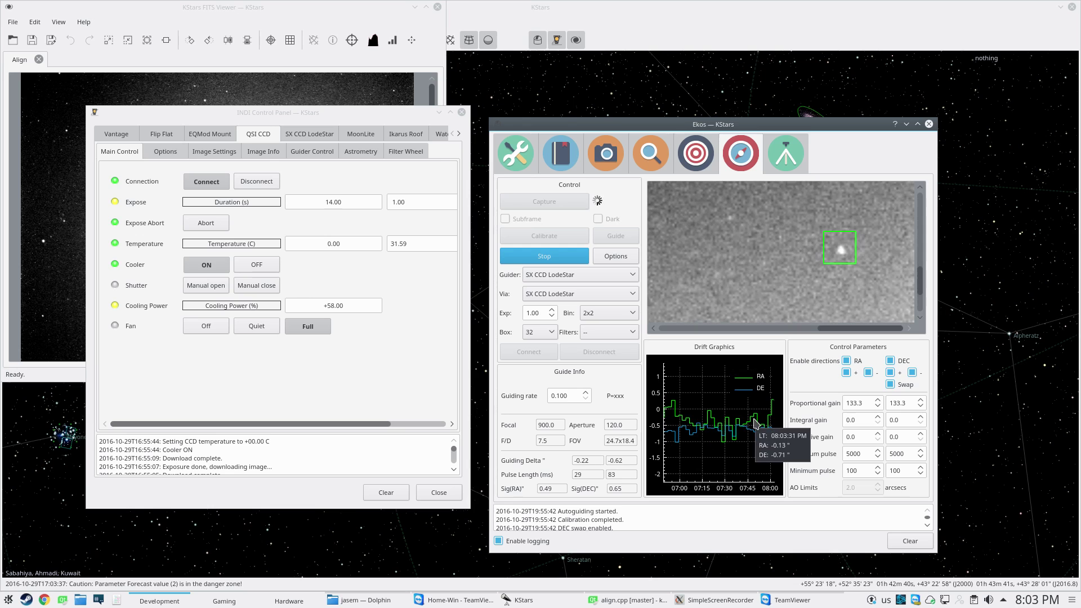
scroll(754, 421, "down", 1)
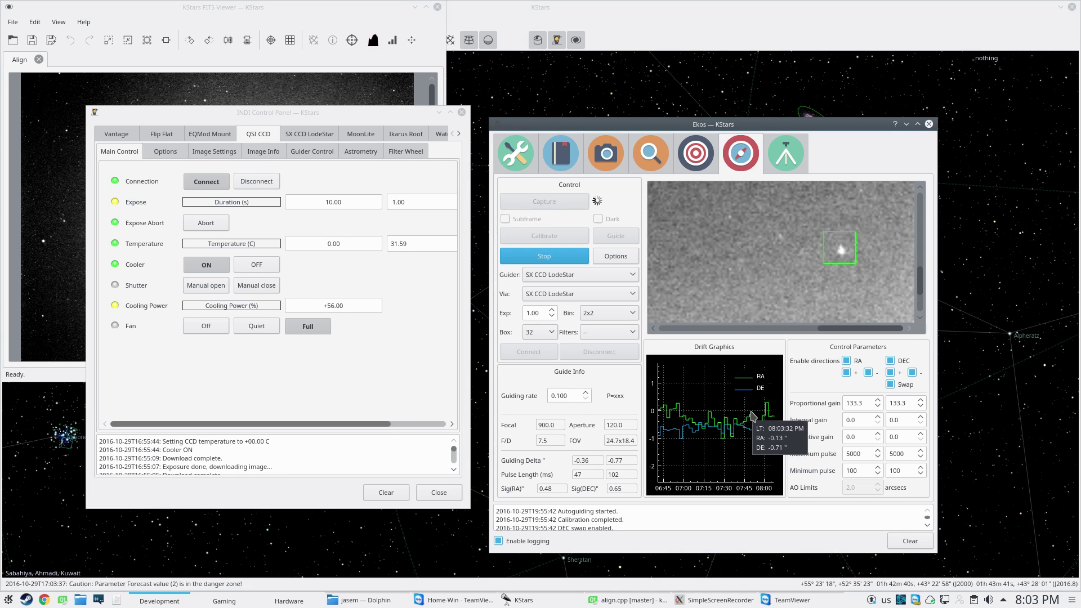
- Minimize the INDI Control Panel and monitor the capture, guide and focus modules as the light frame downloads and the next one is prepared
left_click(618, 152)
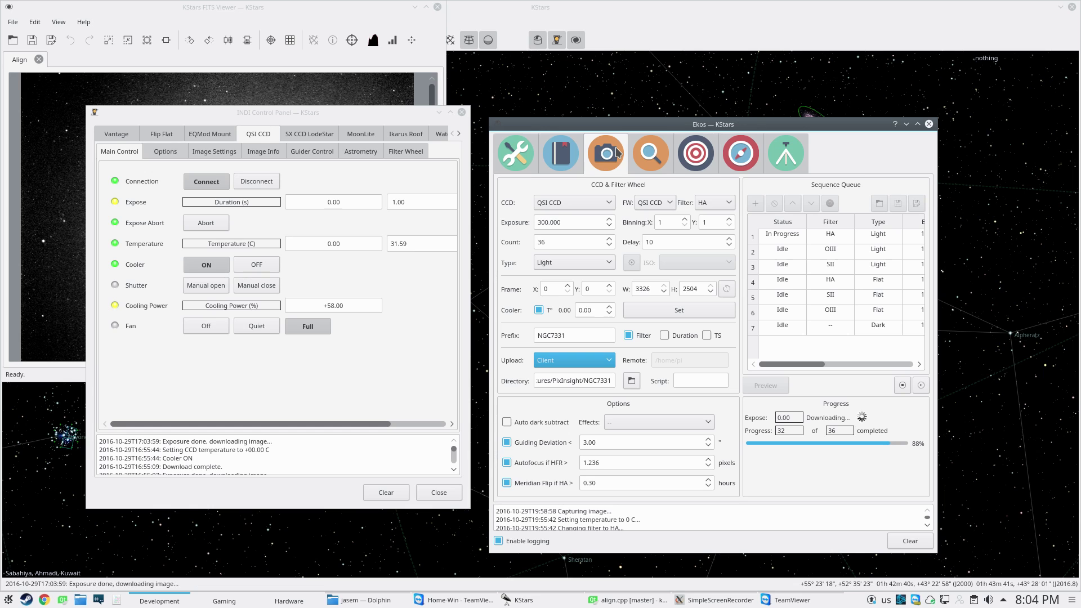
left_click(435, 111)
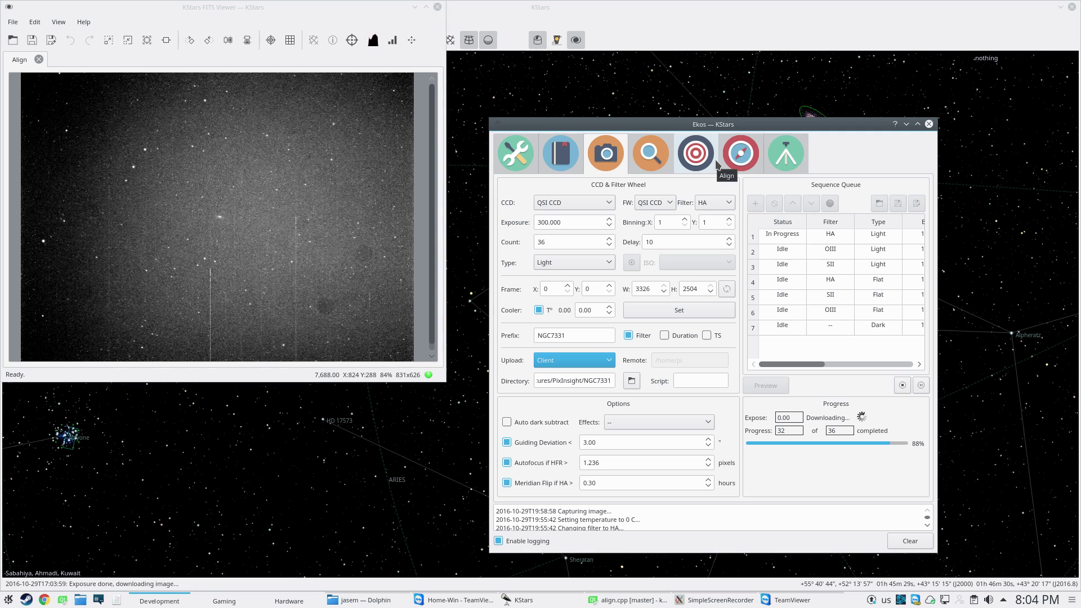
left_click(740, 152)
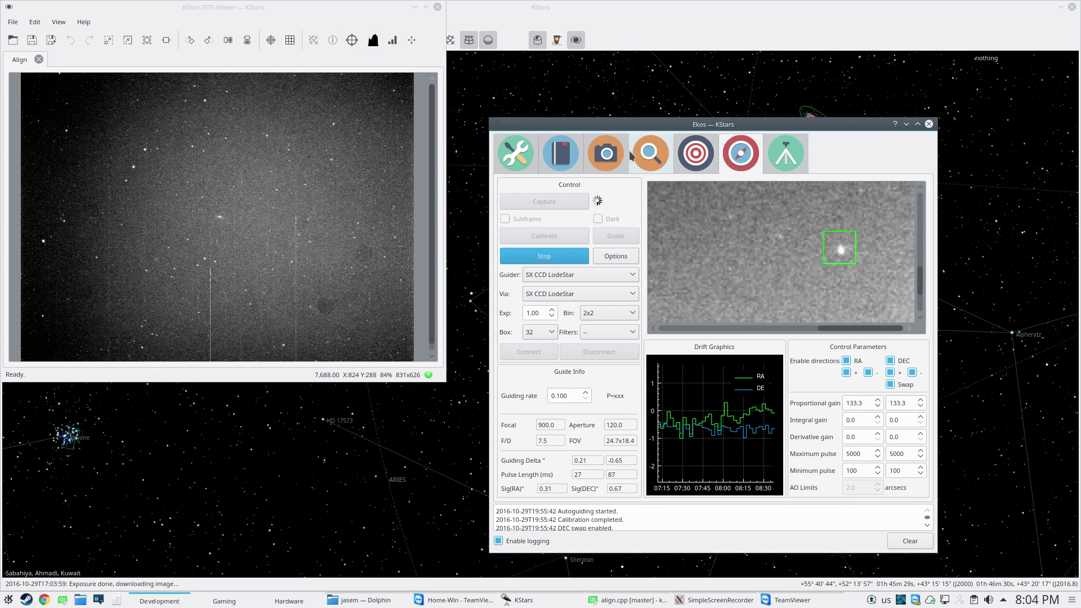
left_click(605, 155)
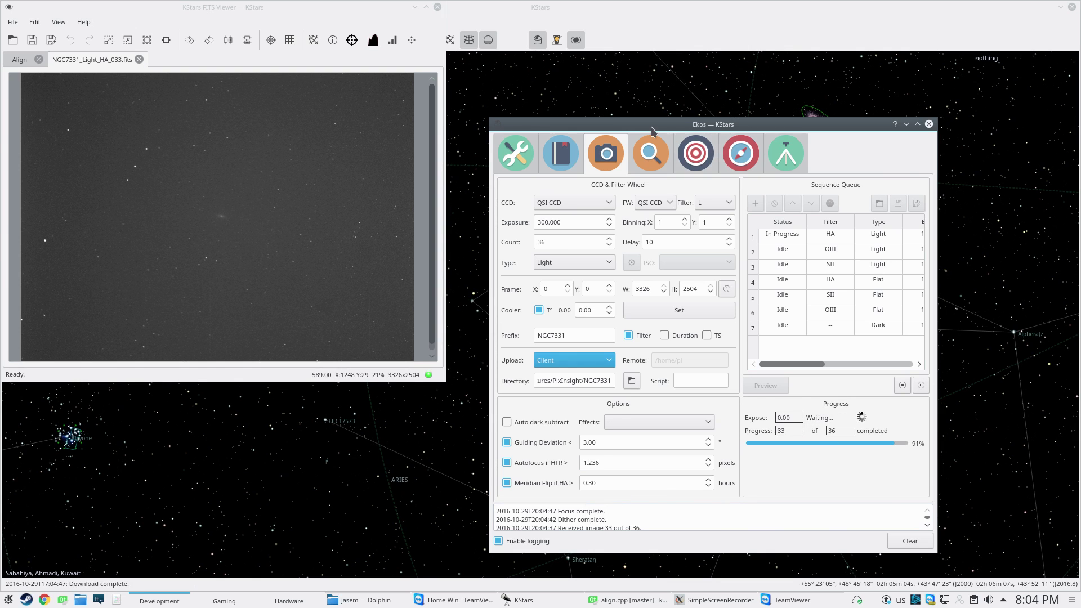
left_click(651, 148)
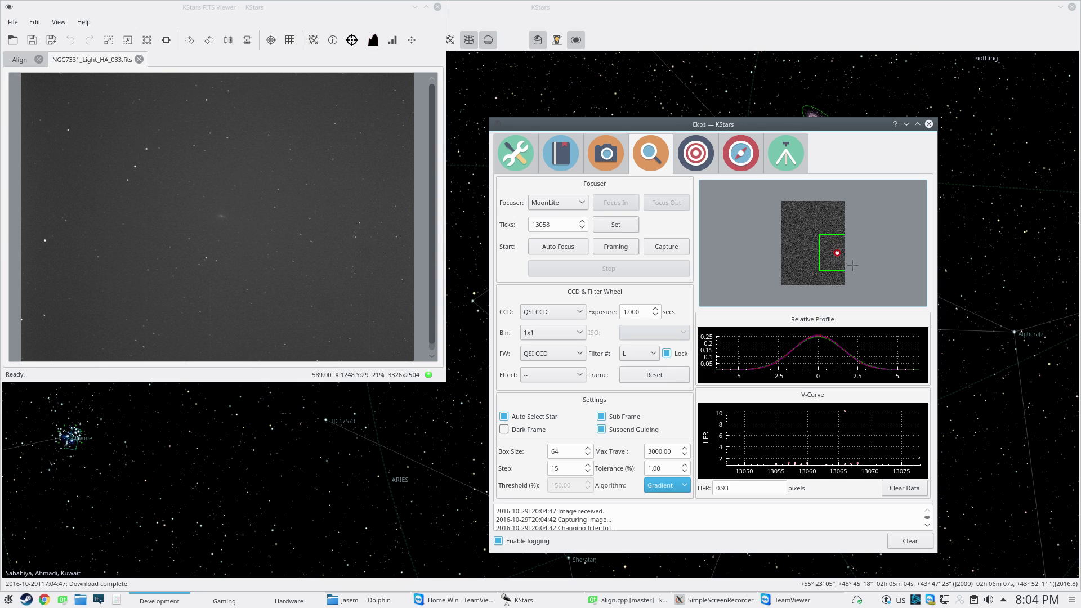
left_click(616, 153)
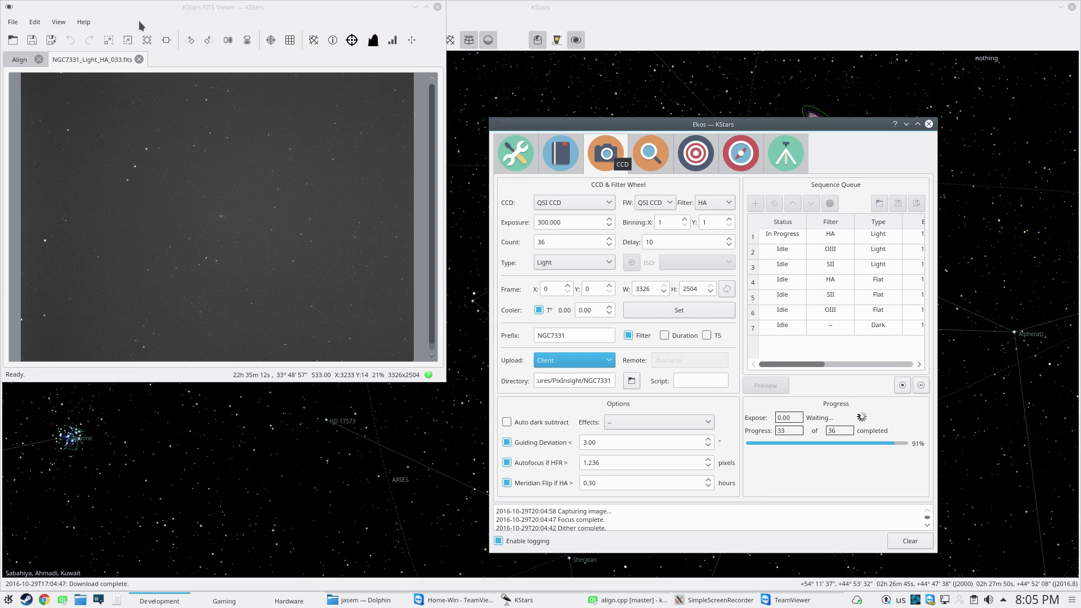
- Arrange the FITS viewer and Ekos windows side by side without overlap and enlarge the FITS viewer showing NGC7331_Light_HA_033.fits
left_click(175, 11)
left_click_drag(175, 11, 216, 79)
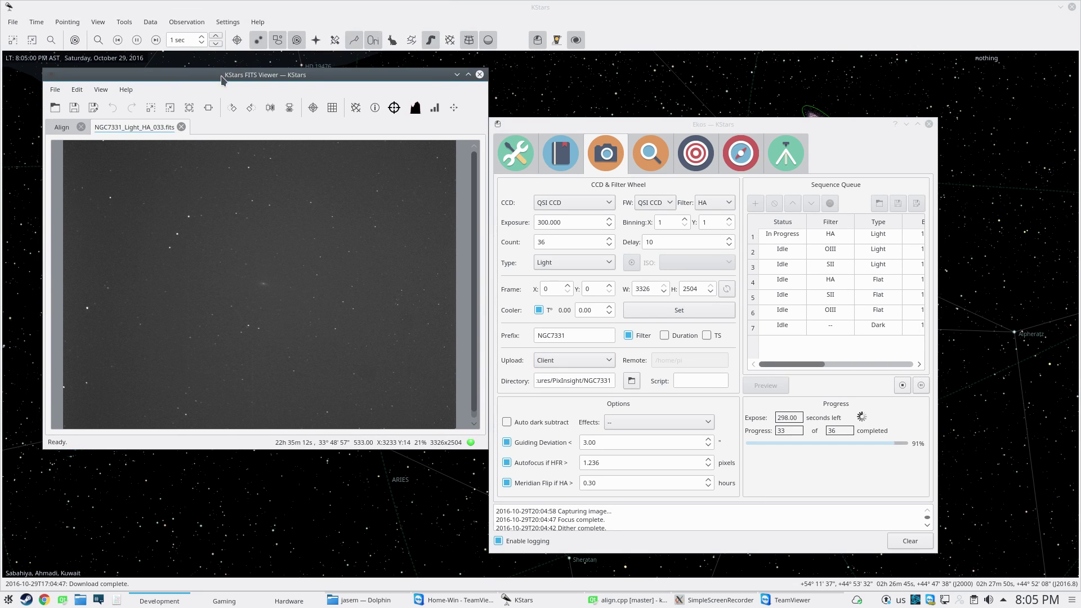
left_click(547, 129)
left_click_drag(548, 130, 645, 113)
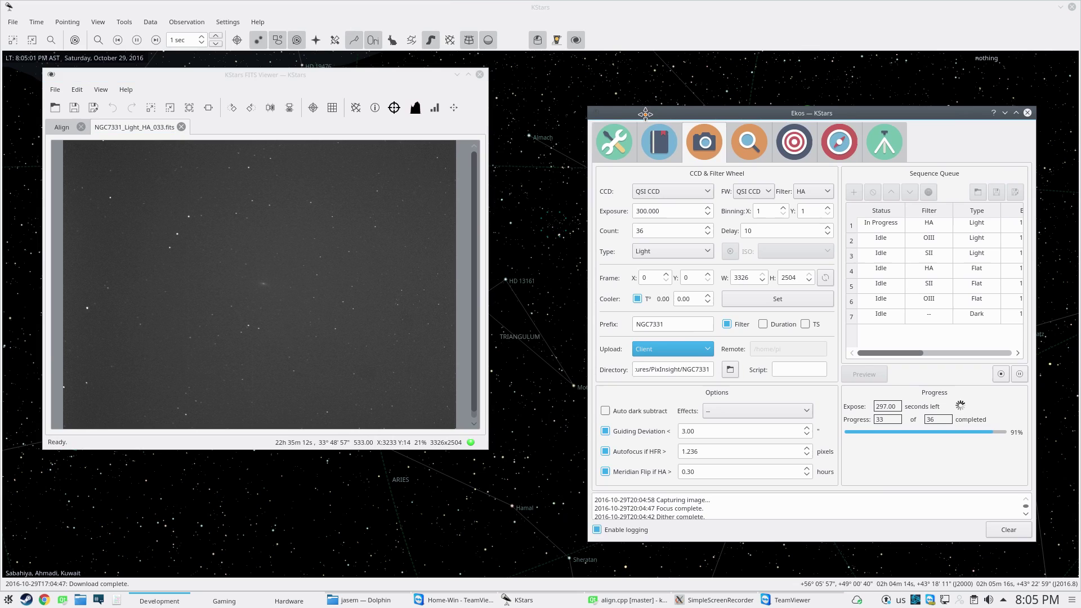
left_click(275, 75)
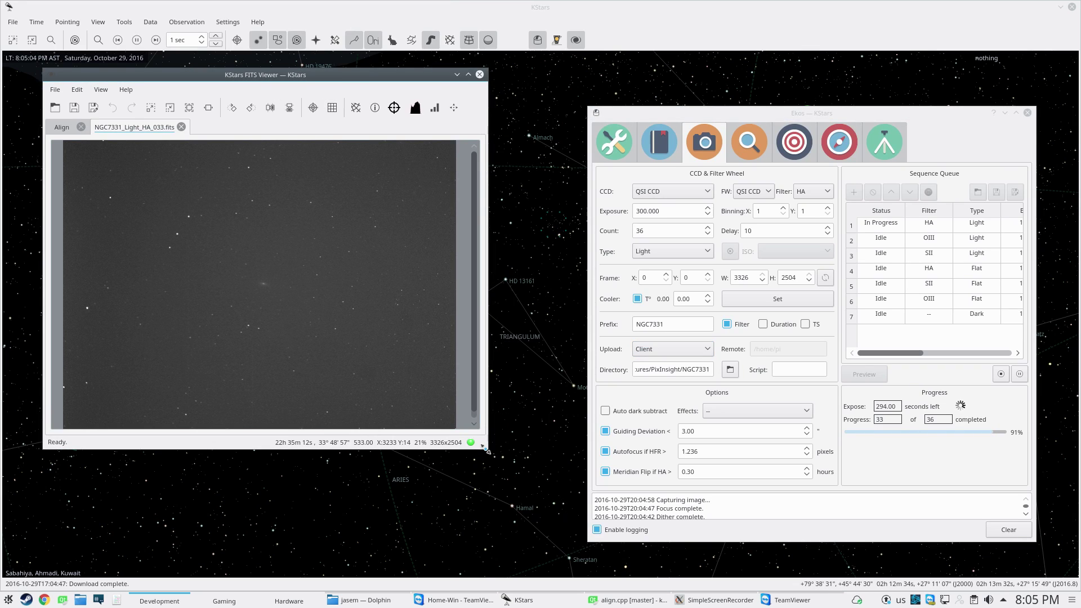
left_click_drag(487, 450, 549, 481)
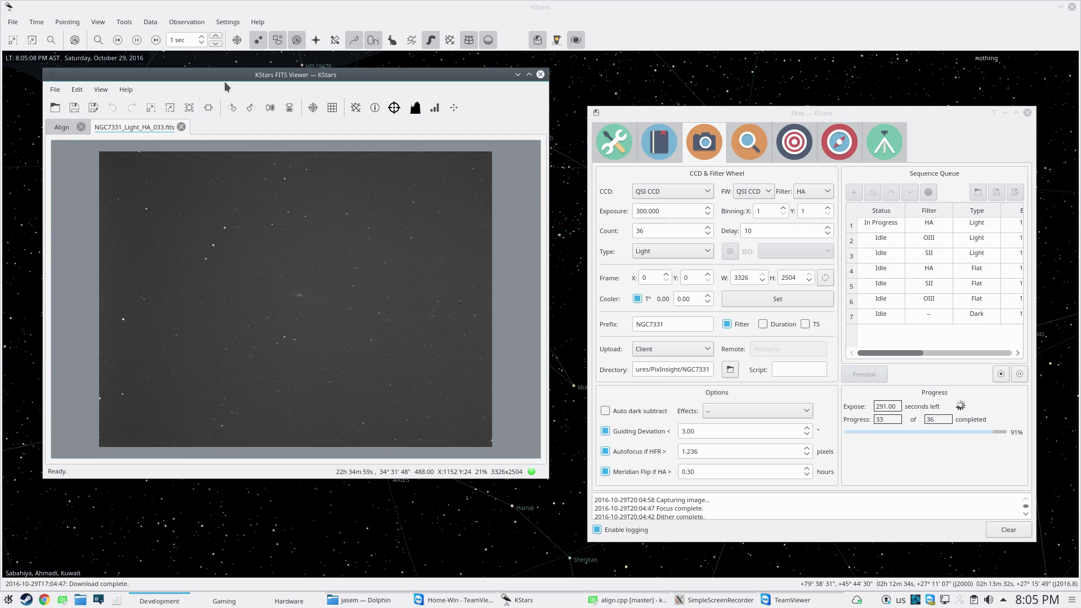
- Review the Ekos module settings in the KStars configuration, including the Auto Stretch and Astrometry.net options, and close it without changes
left_click(228, 22)
left_click(277, 194)
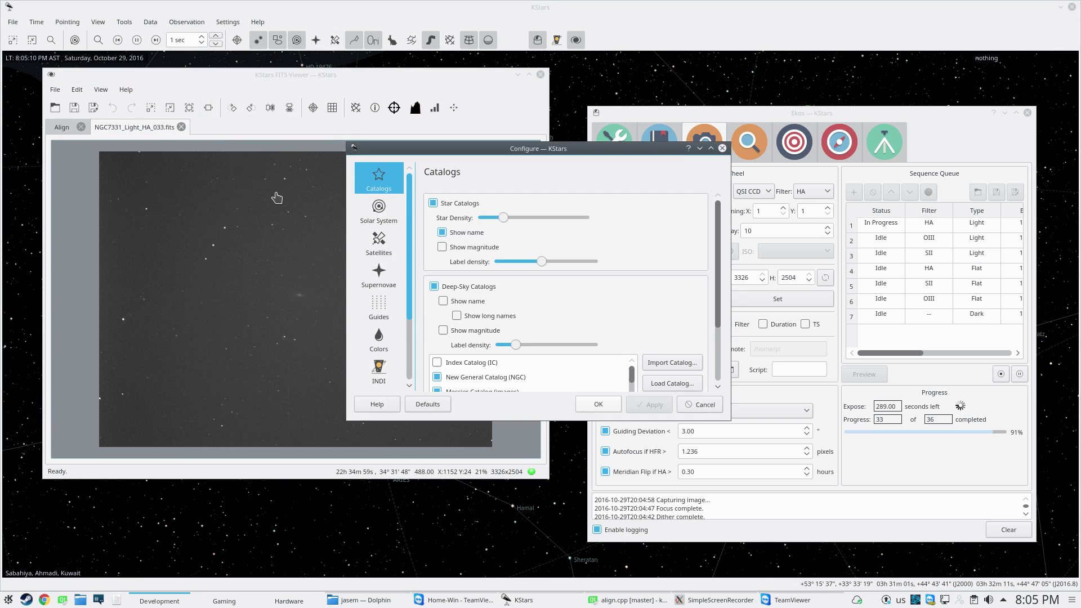
scroll(389, 326, "down", 3)
left_click(380, 317)
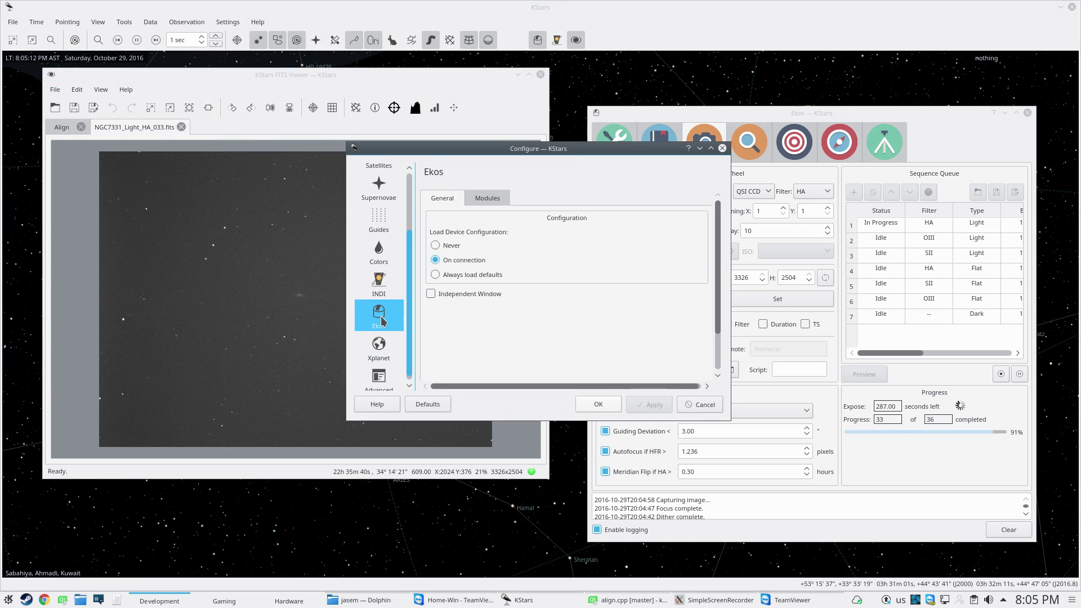
left_click(487, 199)
left_click_drag(719, 220, 726, 291)
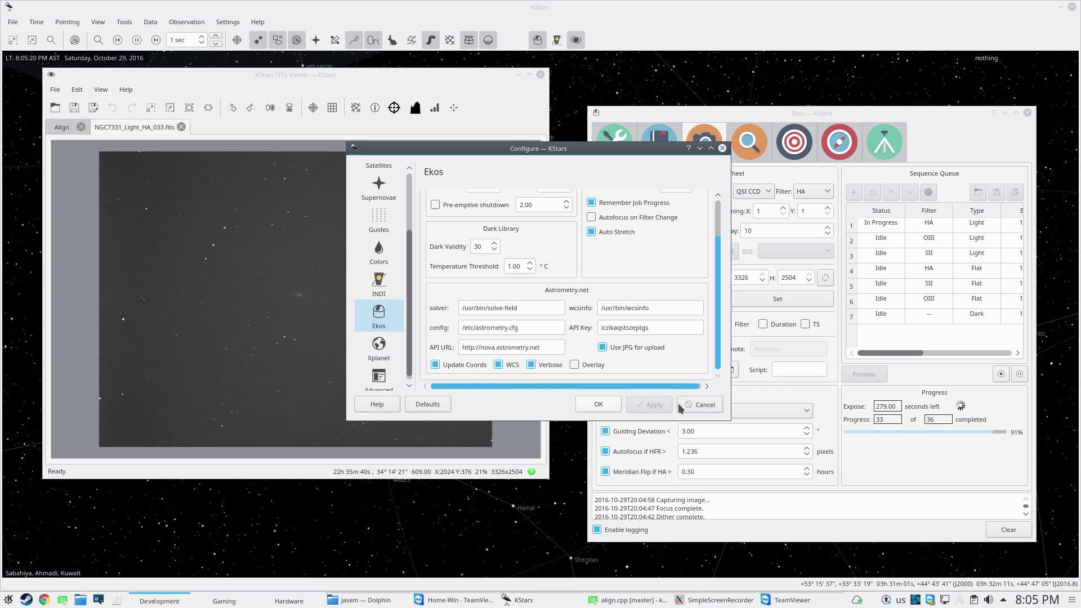
left_click(699, 404)
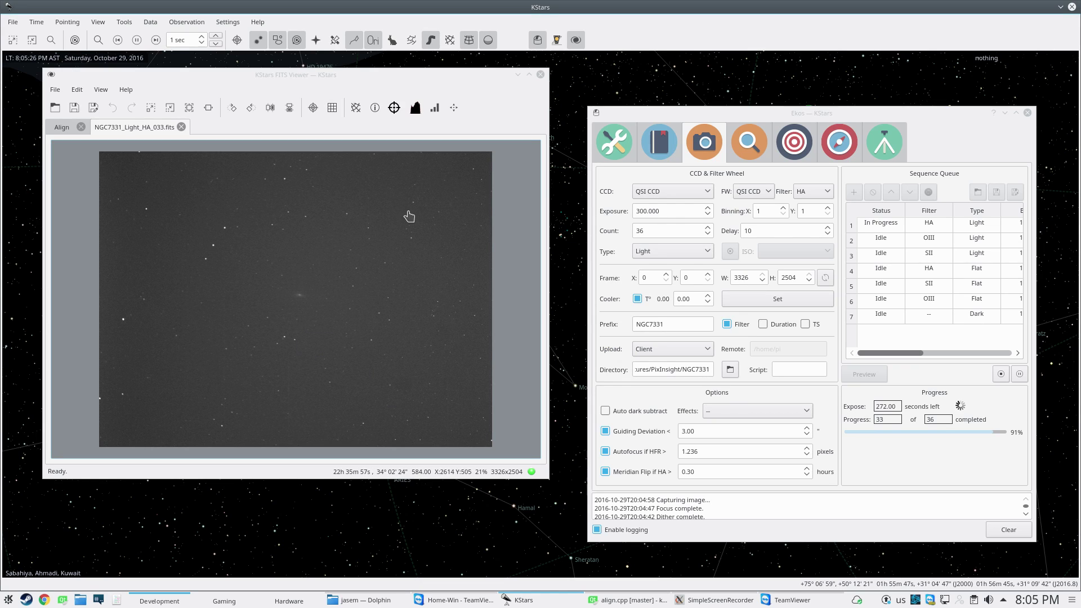
- Show and hide the equatorial gridlines on the light frame, then display the catalogue object markers, inspect those around NGC 7331 and hide them
left_click(355, 107)
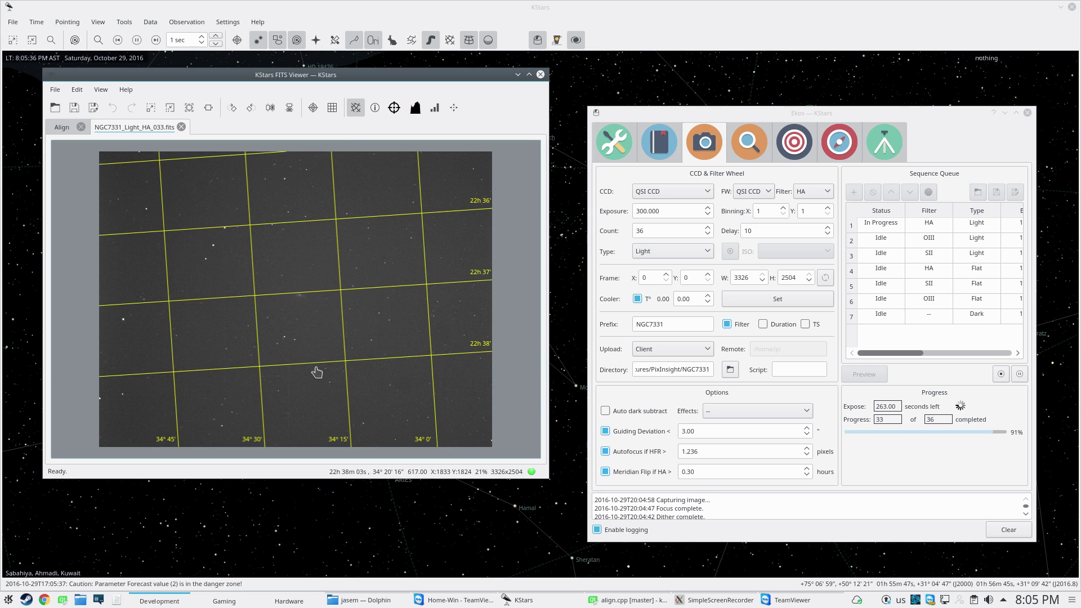
left_click(354, 108)
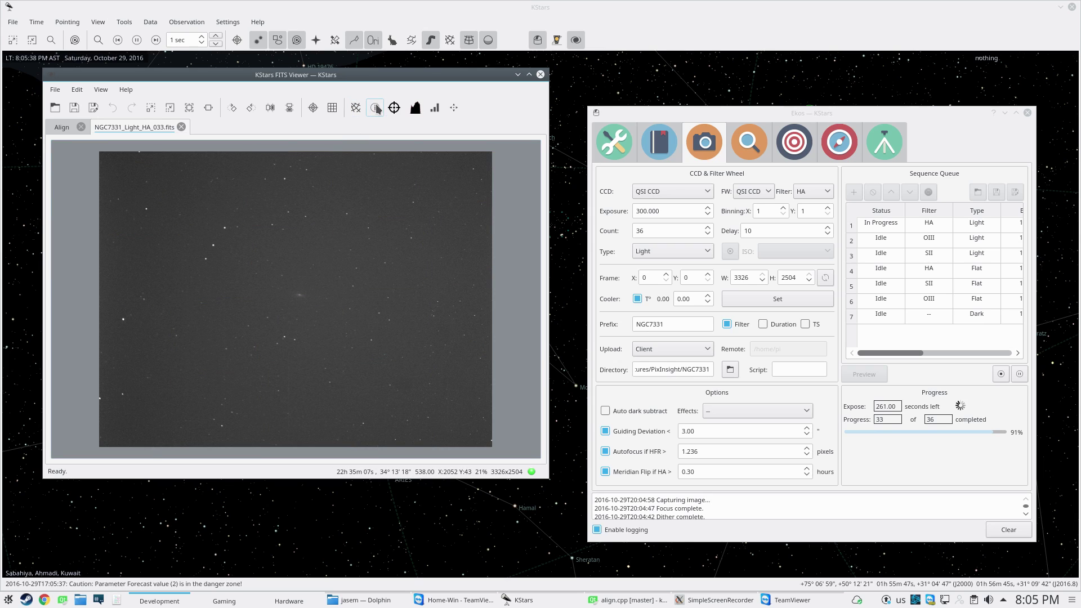
left_click(376, 108)
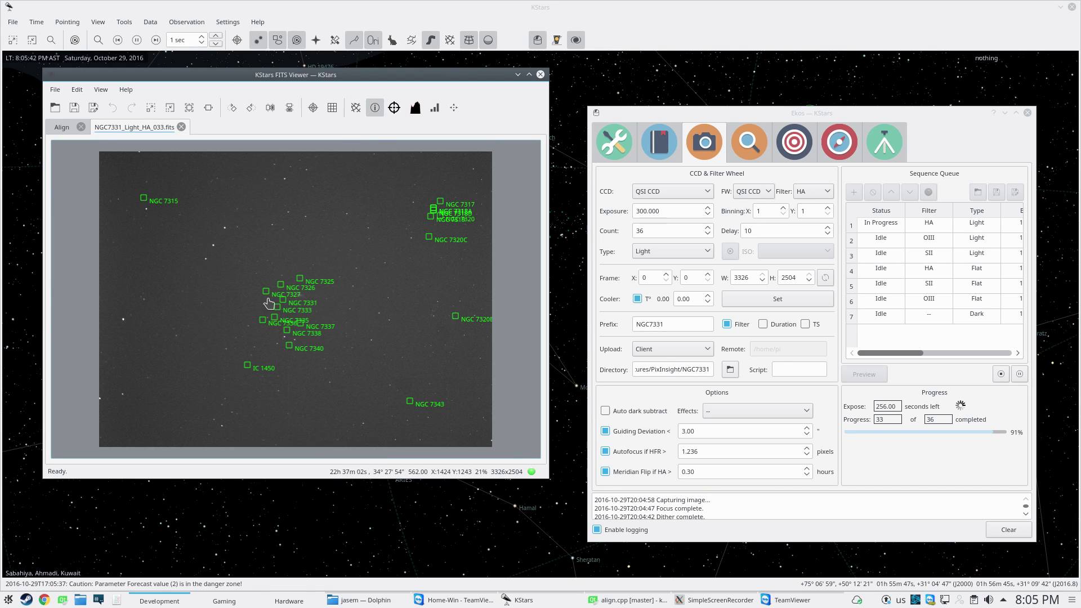
scroll(270, 304, "up", 3)
scroll(433, 253, "up", 2)
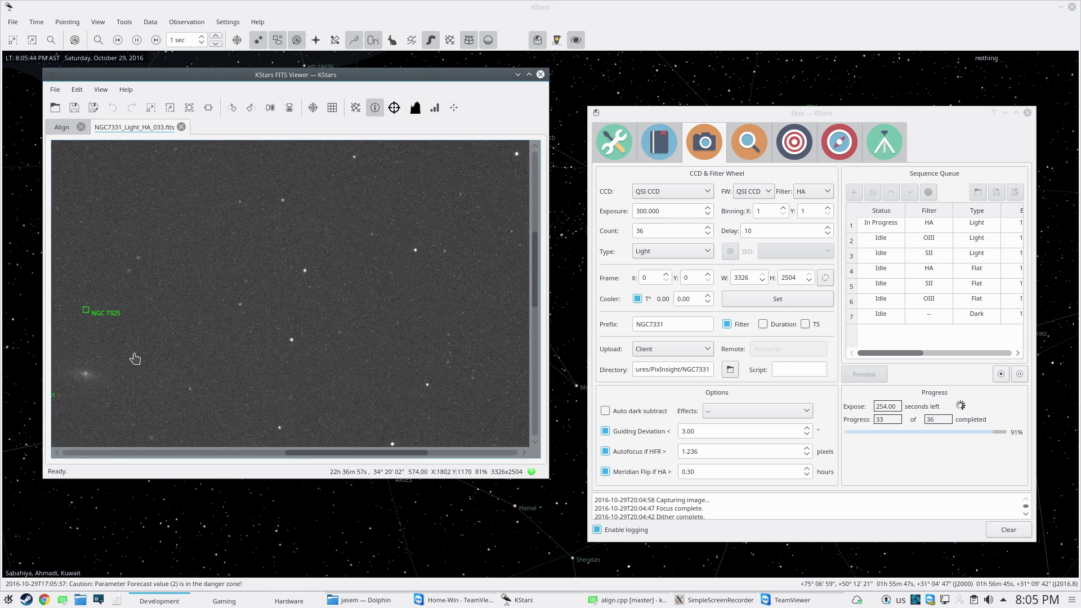
left_click_drag(128, 379, 397, 303)
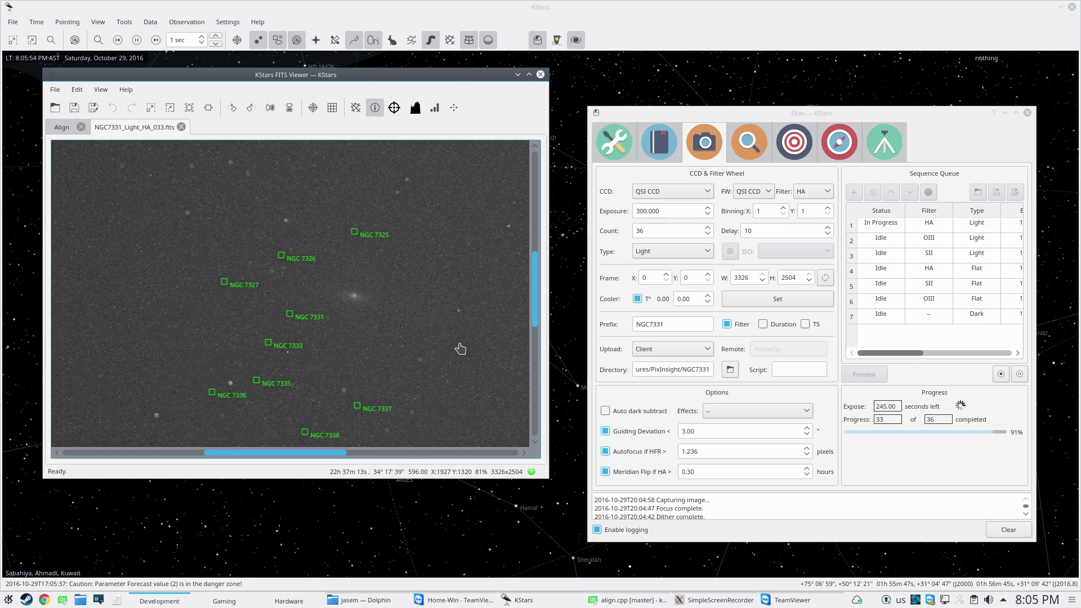
scroll(417, 333, "down", 1)
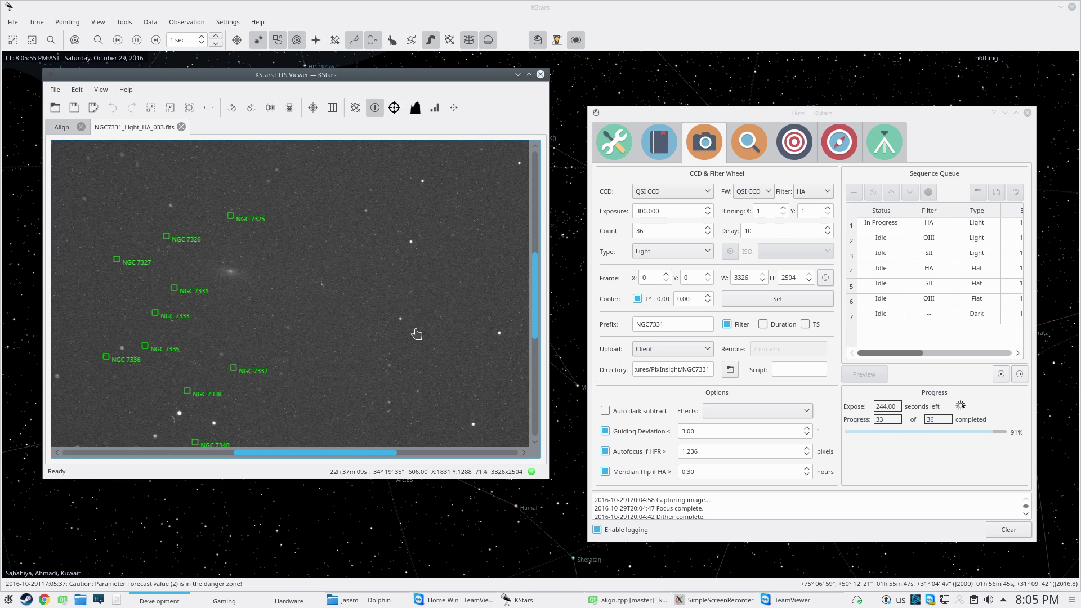
left_click(375, 107)
- Request a telescope slew to the star at RA 22h 37m 37s in the light frame, cancel it and turn off telescope centering
left_click(394, 108)
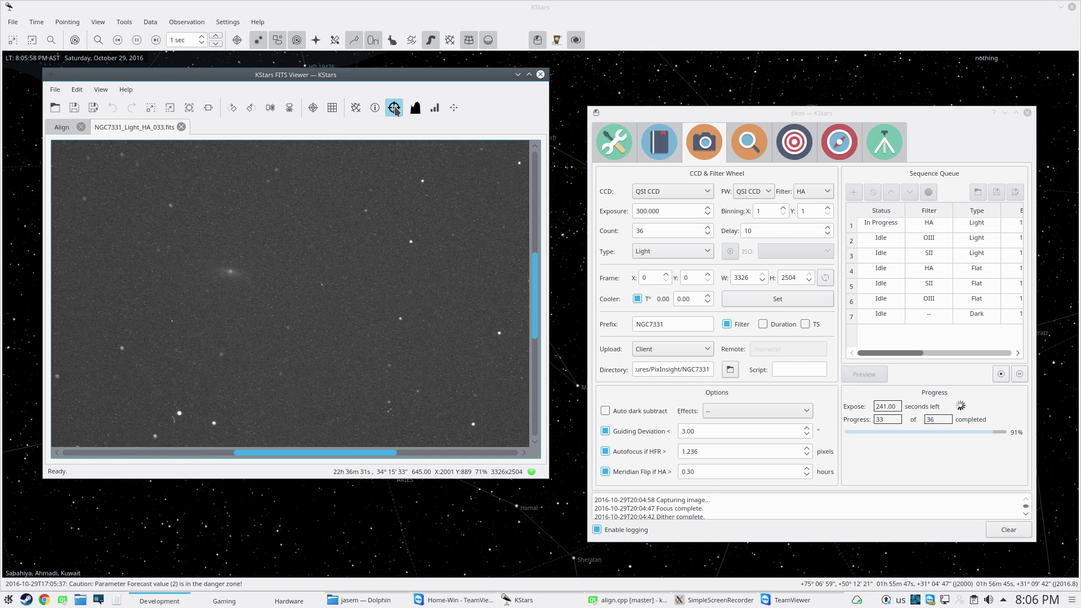
left_click(214, 424)
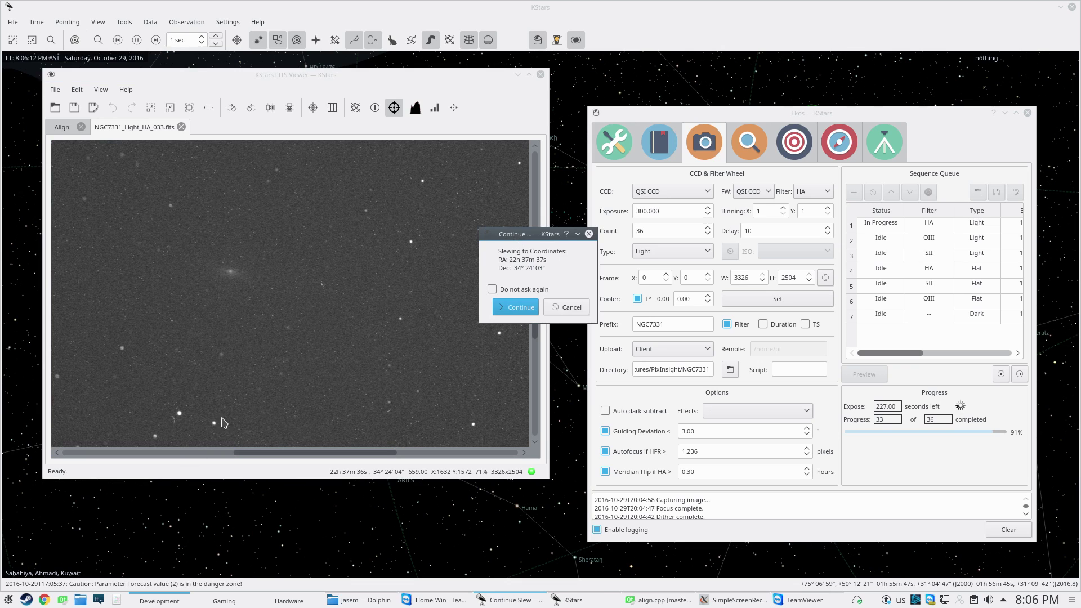
left_click(571, 308)
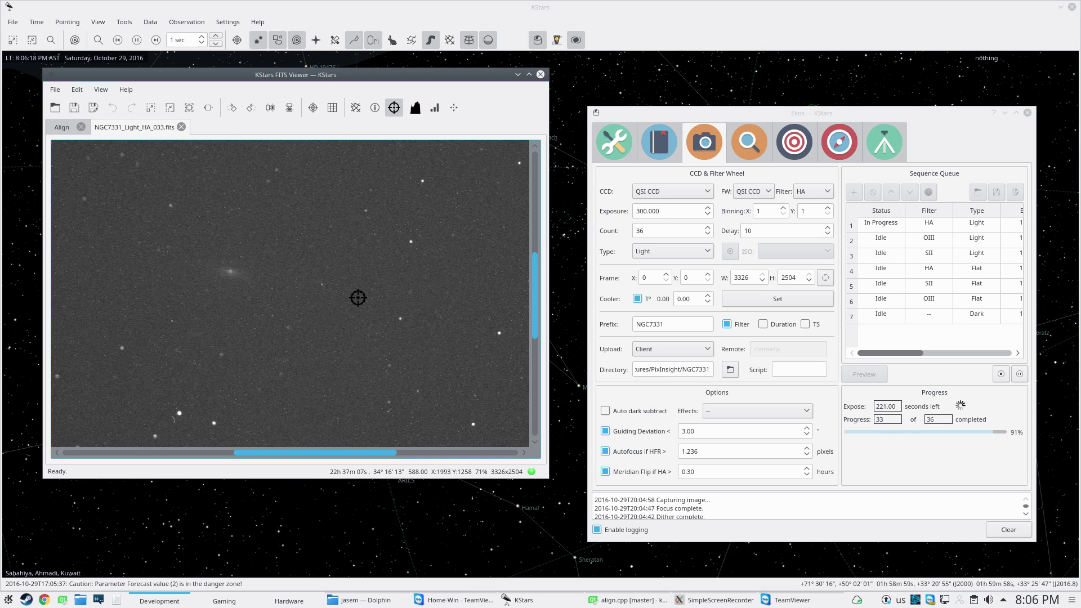
left_click(393, 107)
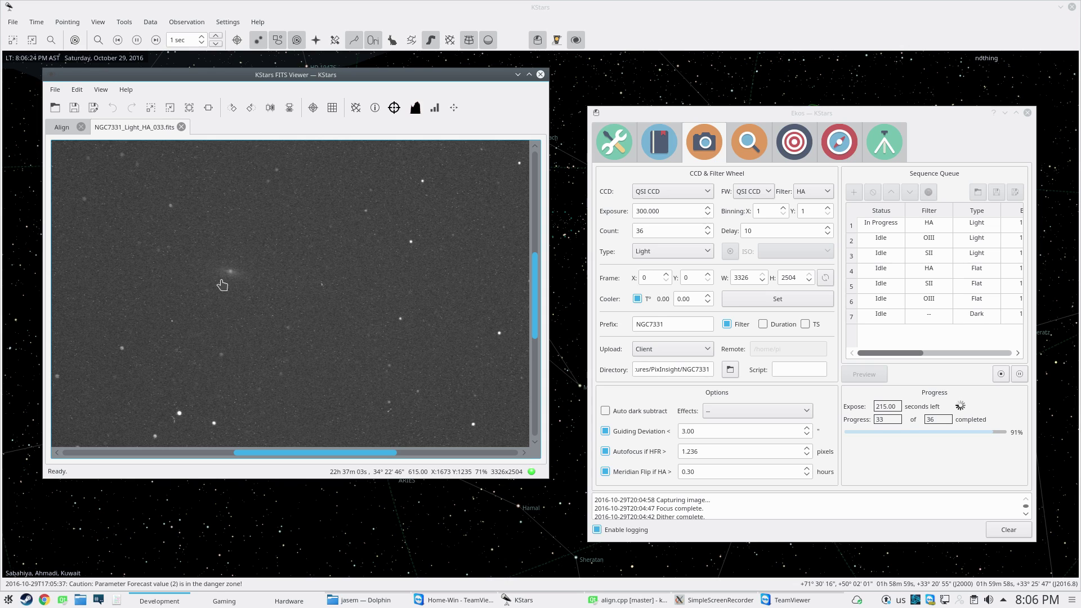
- Display the object markers on the light frame, read the object details of NGC 7331, close them and hide the markers
left_click(374, 107)
right_click(176, 292)
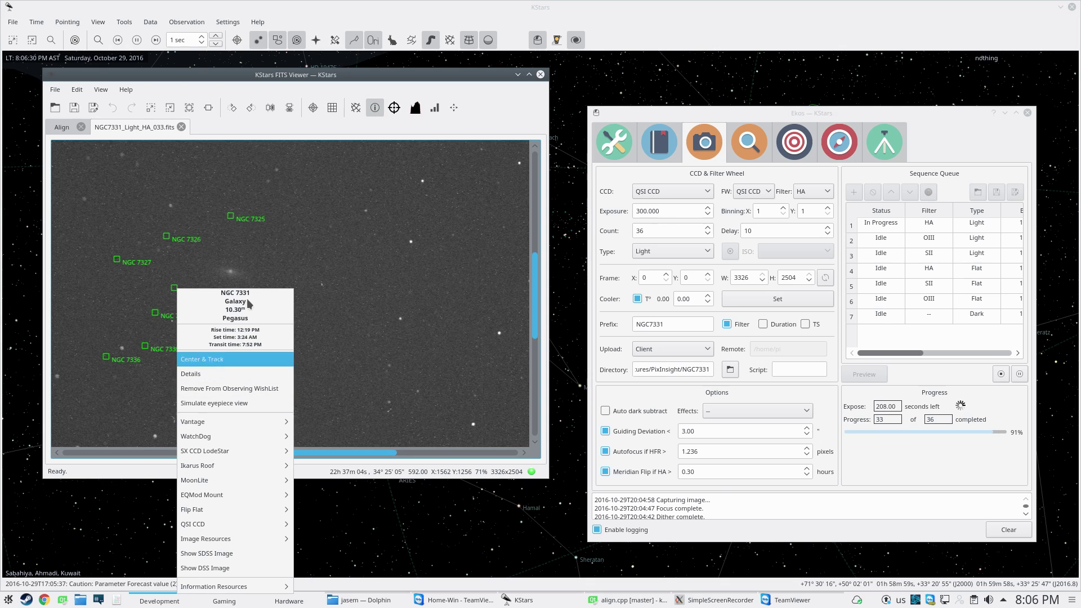
left_click(243, 377)
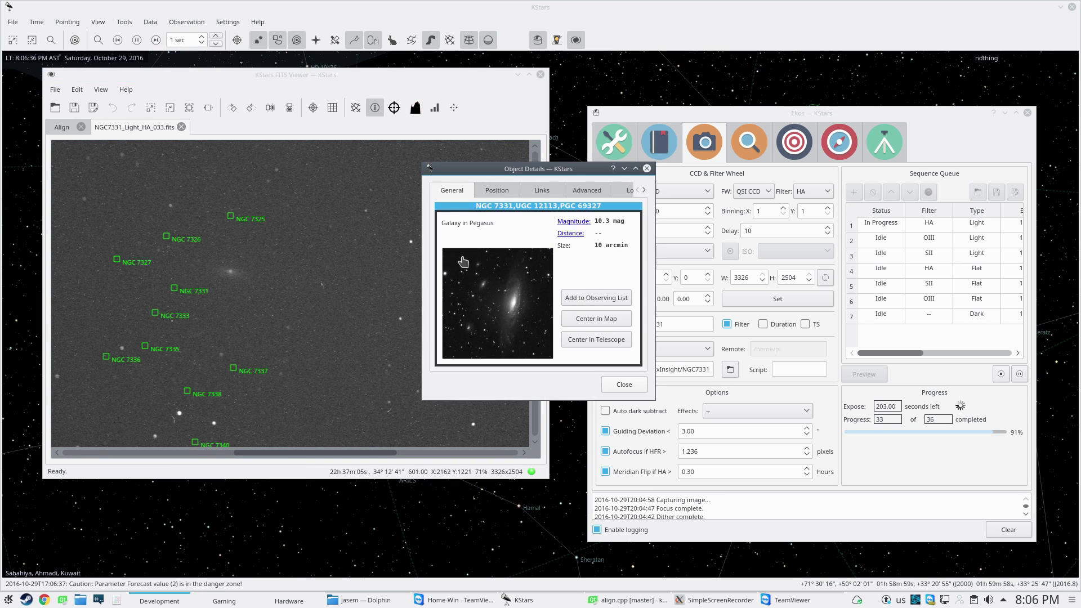
left_click(647, 169)
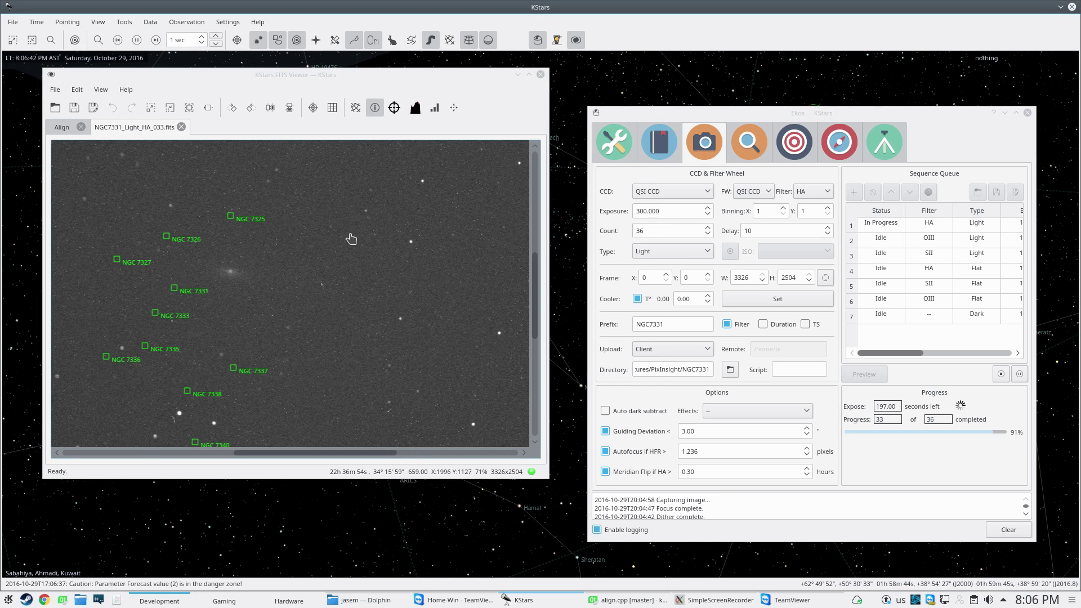
left_click(375, 108)
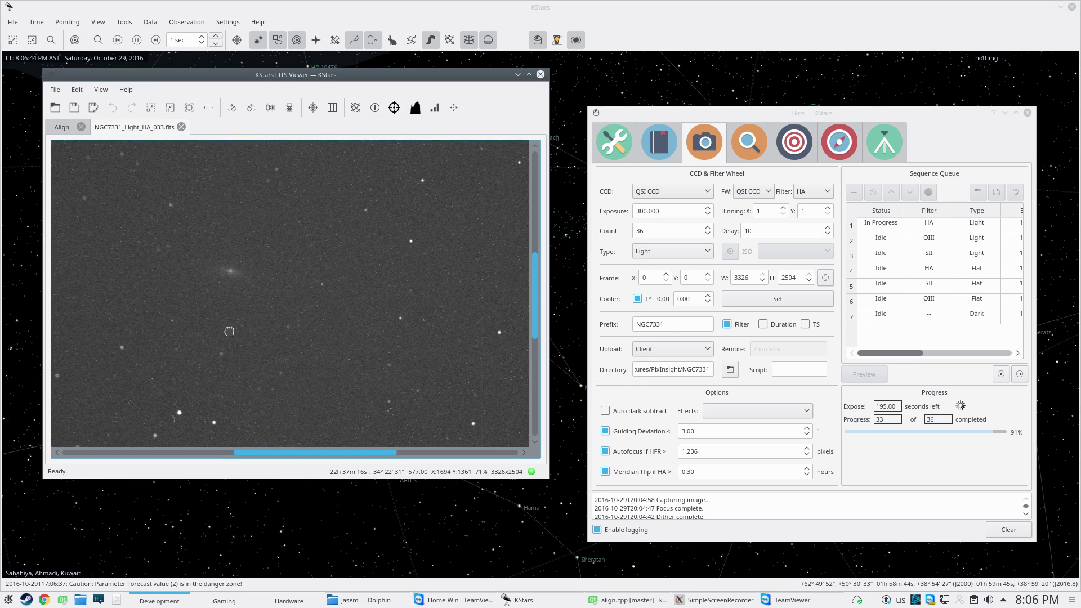
- Overlay the pixel gridlines on NGC7331_Light_HA_033.fits and inspect them across the whole frame
left_click_drag(229, 331, 321, 369)
left_click(332, 108)
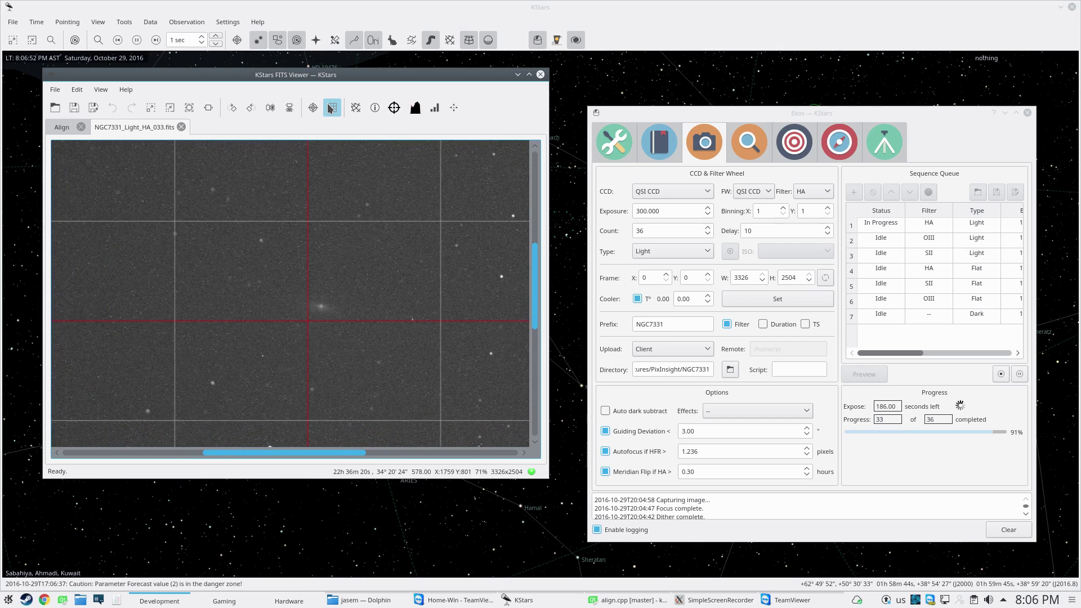
scroll(387, 285, "down", 5)
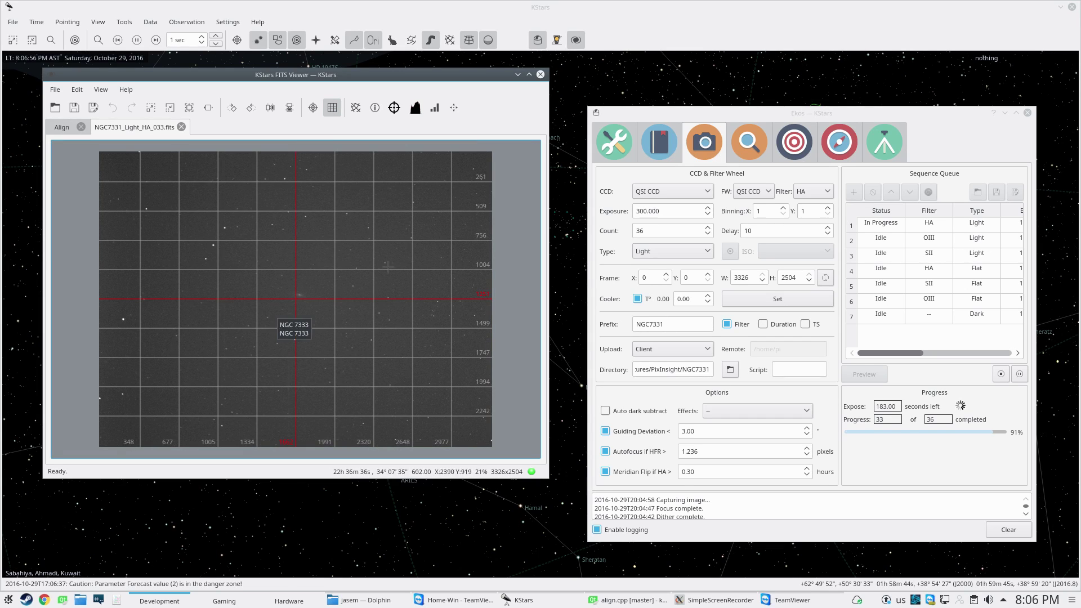
- Add the crosshair to the light frame, examine the galaxy's position relative to the centre, and hide both the crosshair and pixel gridlines
left_click(313, 108)
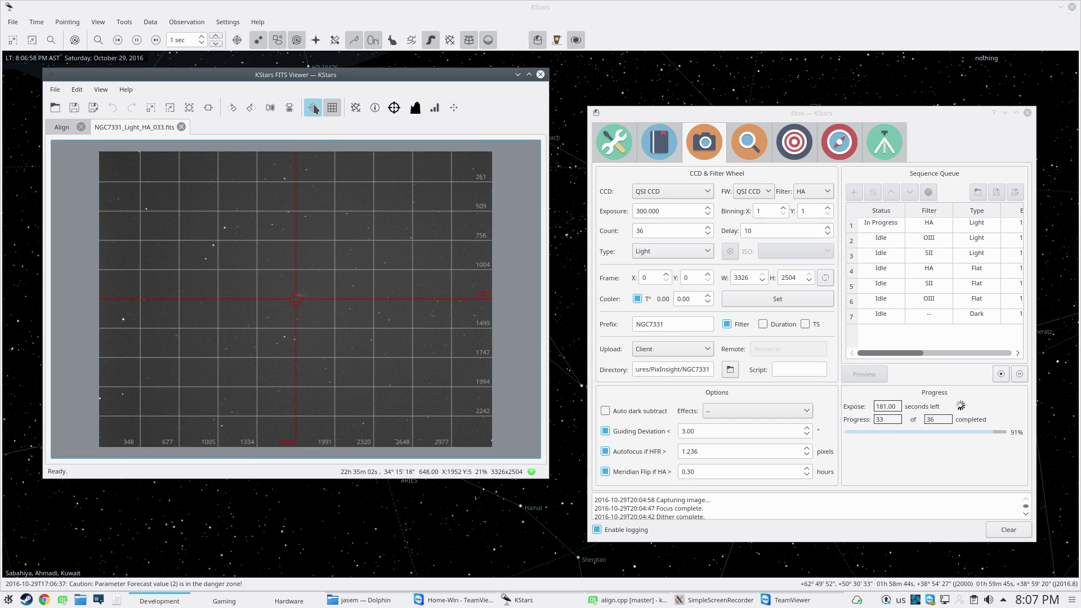
scroll(252, 389, "up", 2)
scroll(252, 388, "up", 1)
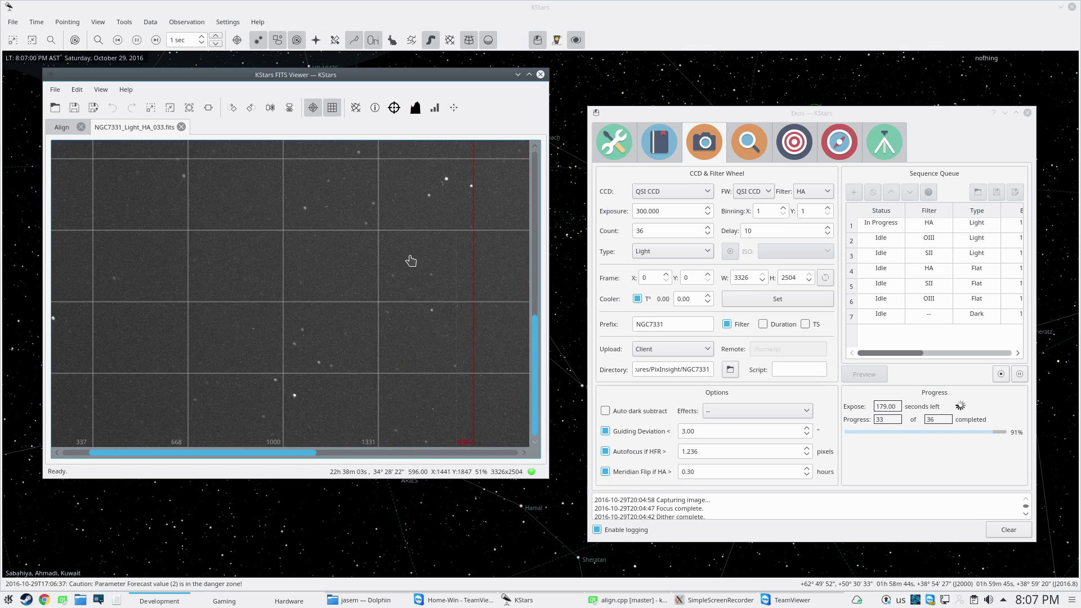
left_click_drag(414, 246, 373, 360)
scroll(373, 360, "up", 2)
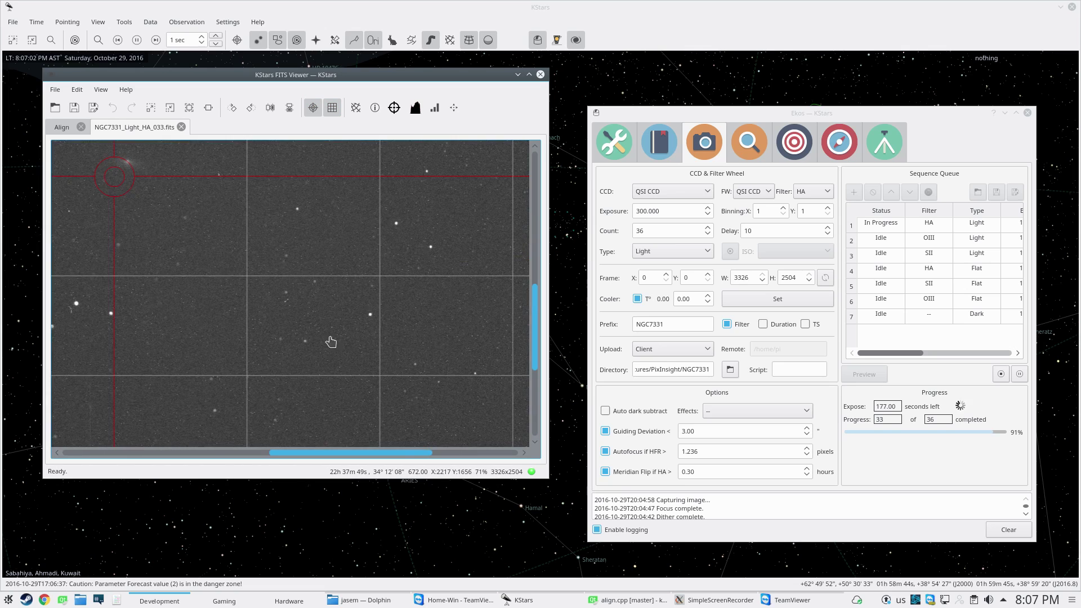
left_click_drag(152, 280, 390, 420)
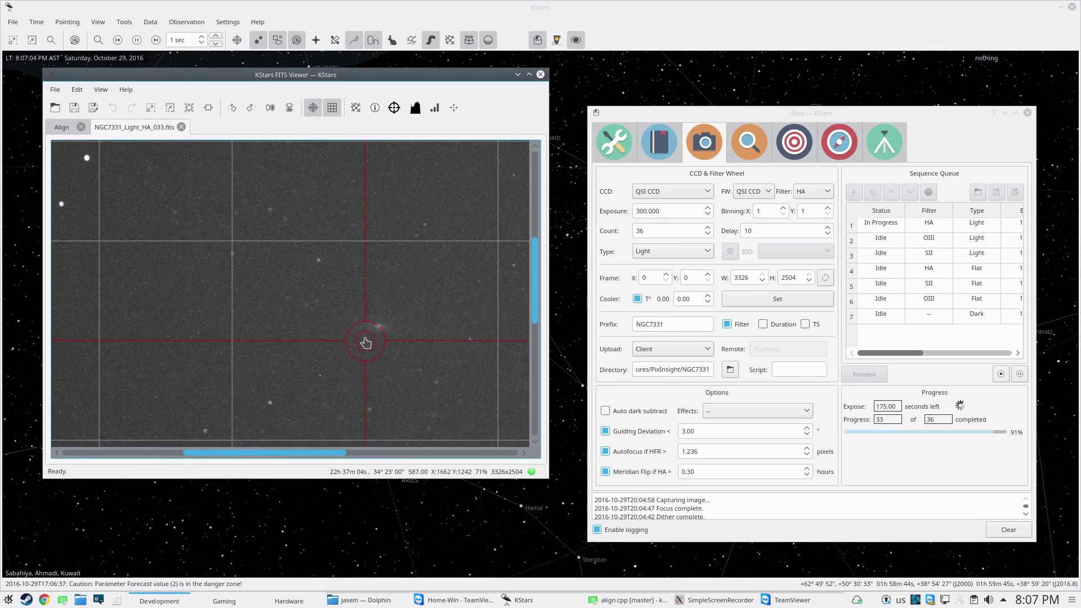
left_click(313, 109)
left_click(332, 107)
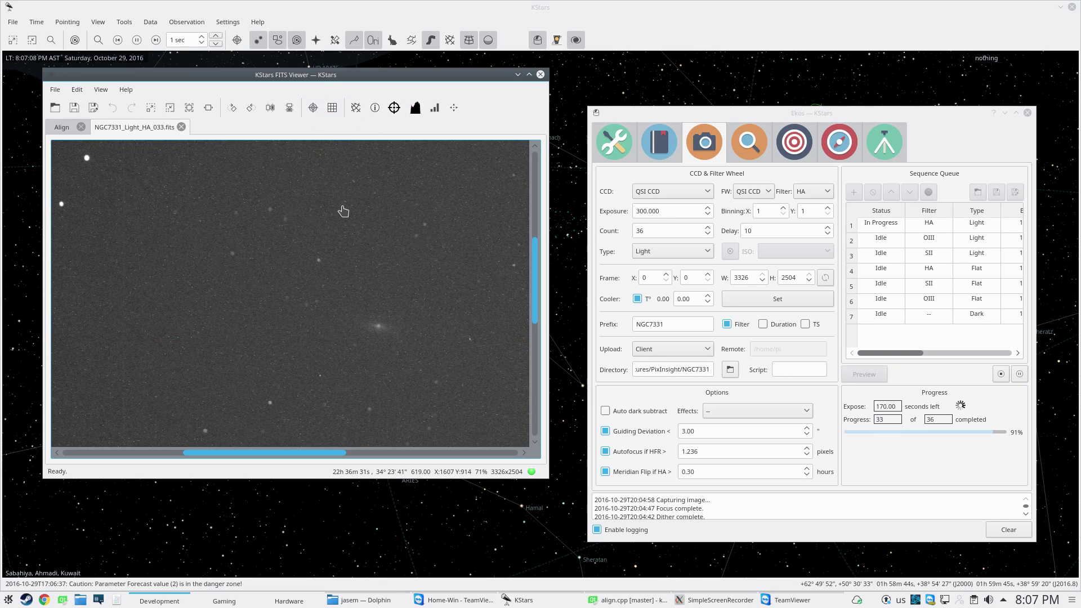
scroll(358, 218, "down", 3)
scroll(359, 217, "down", 1)
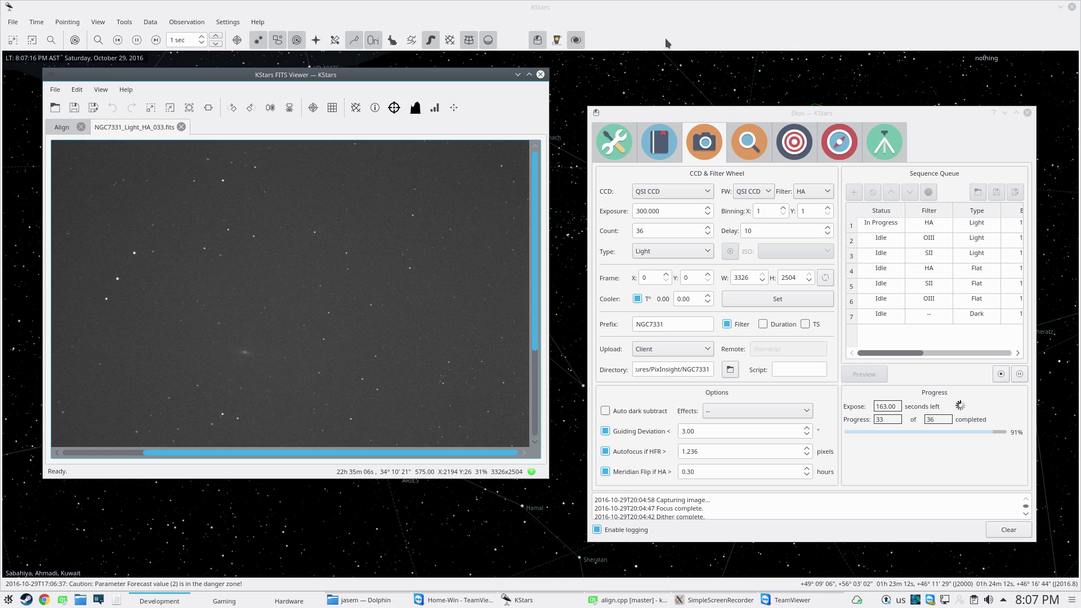
- Review the Ekos focus, guide, align and mount modules and return to the setup summary showing the capture progress
left_click(673, 114)
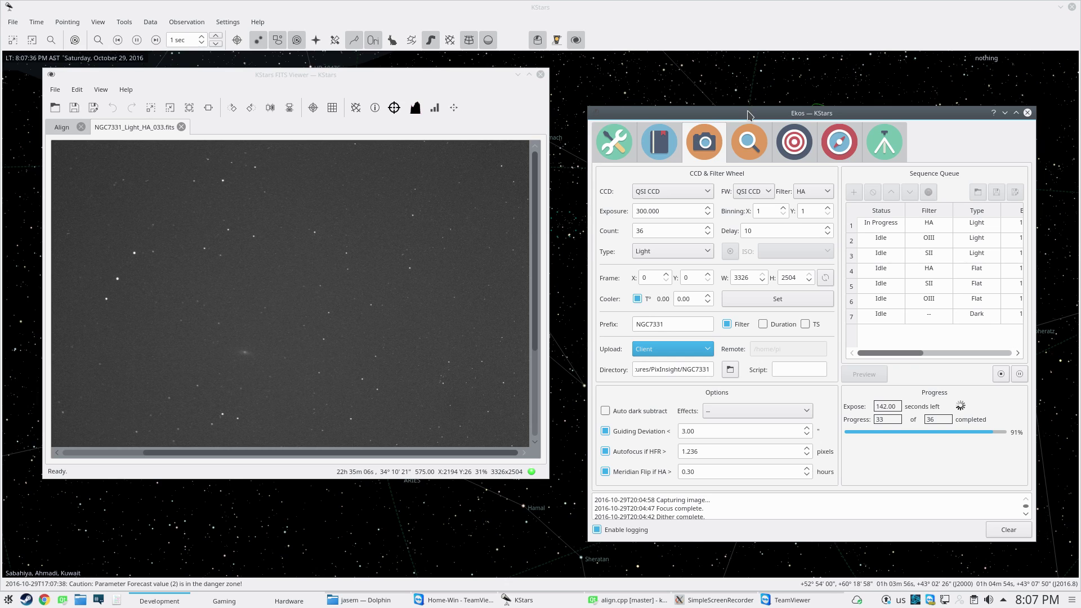
left_click(748, 142)
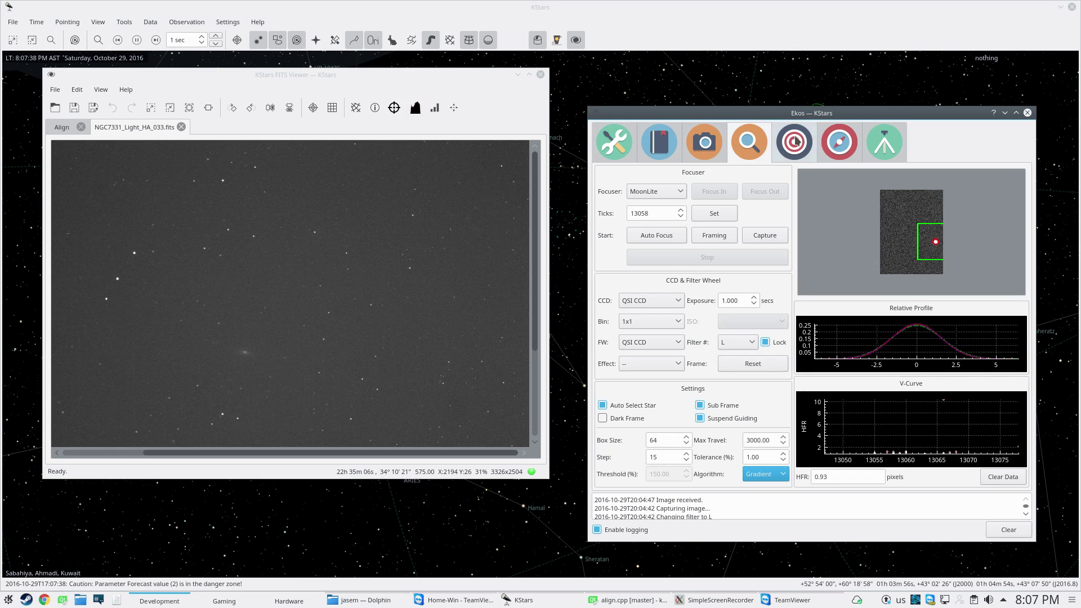
left_click(795, 141)
left_click(838, 142)
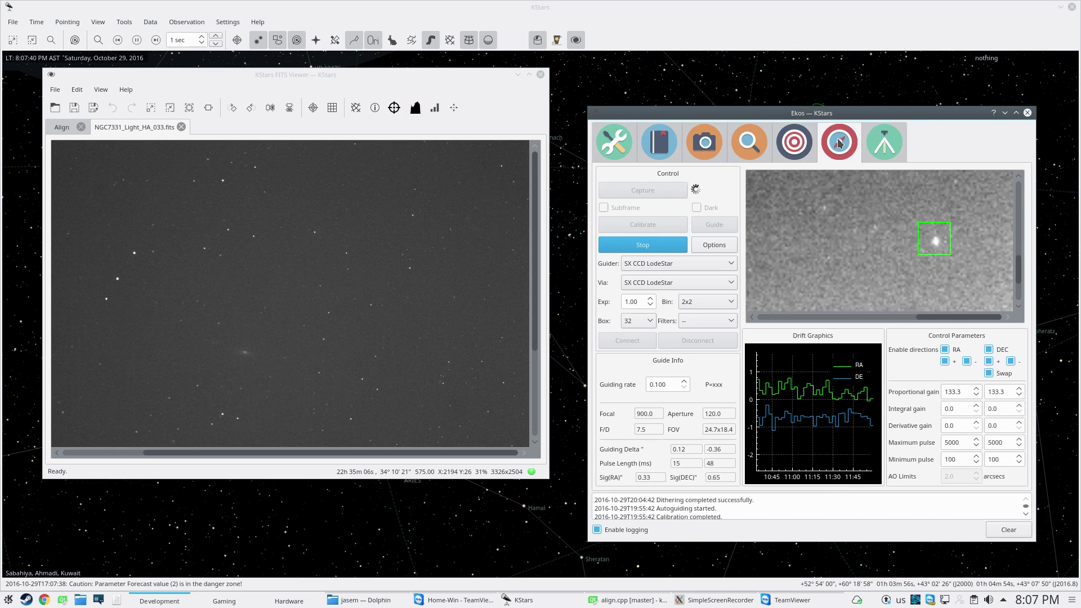
left_click(806, 146)
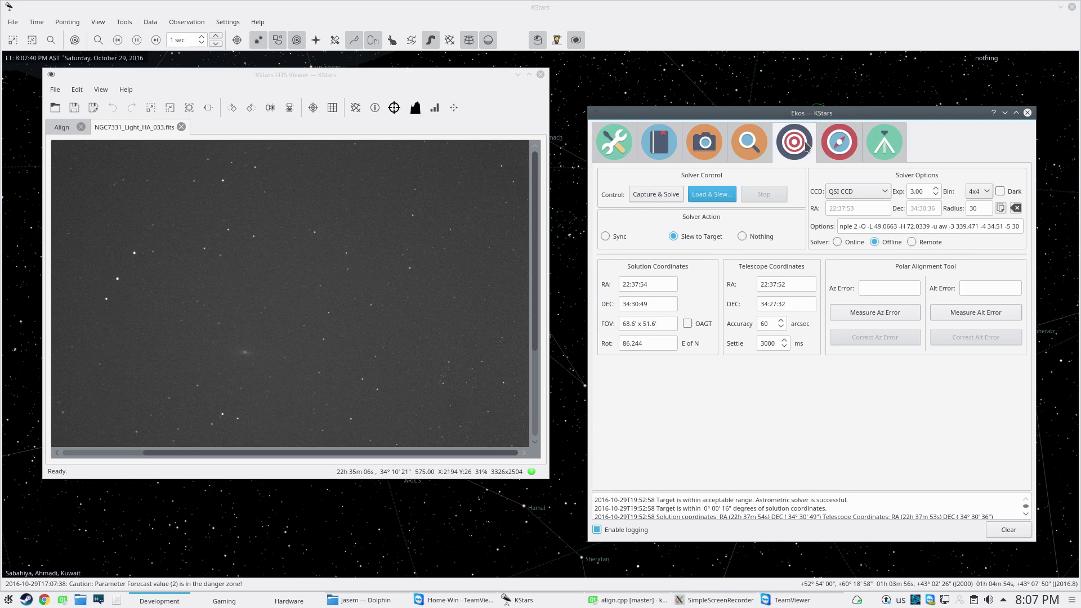
left_click(884, 144)
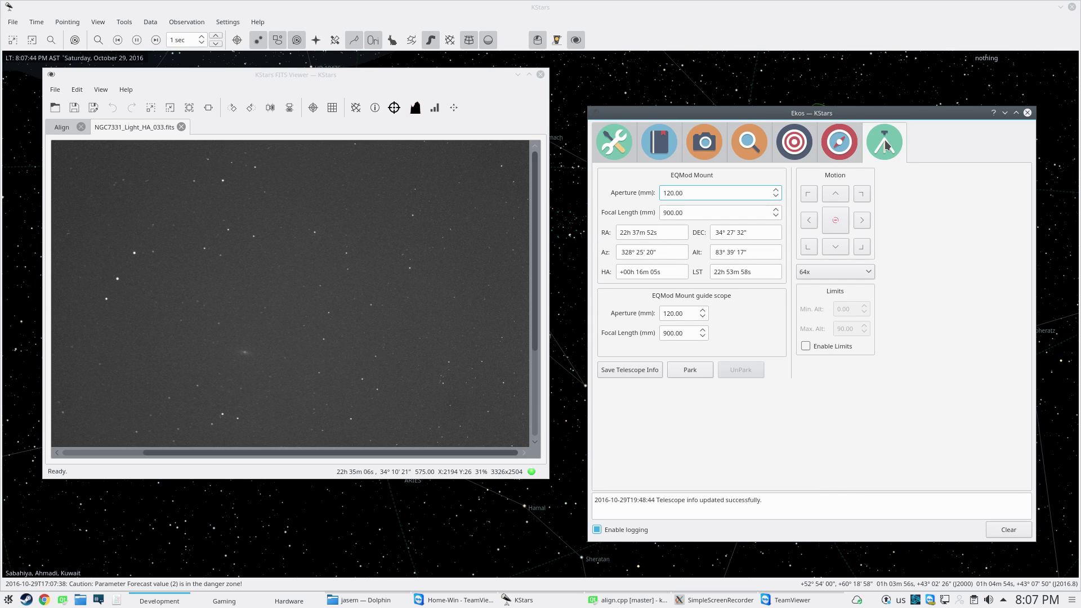
left_click(624, 147)
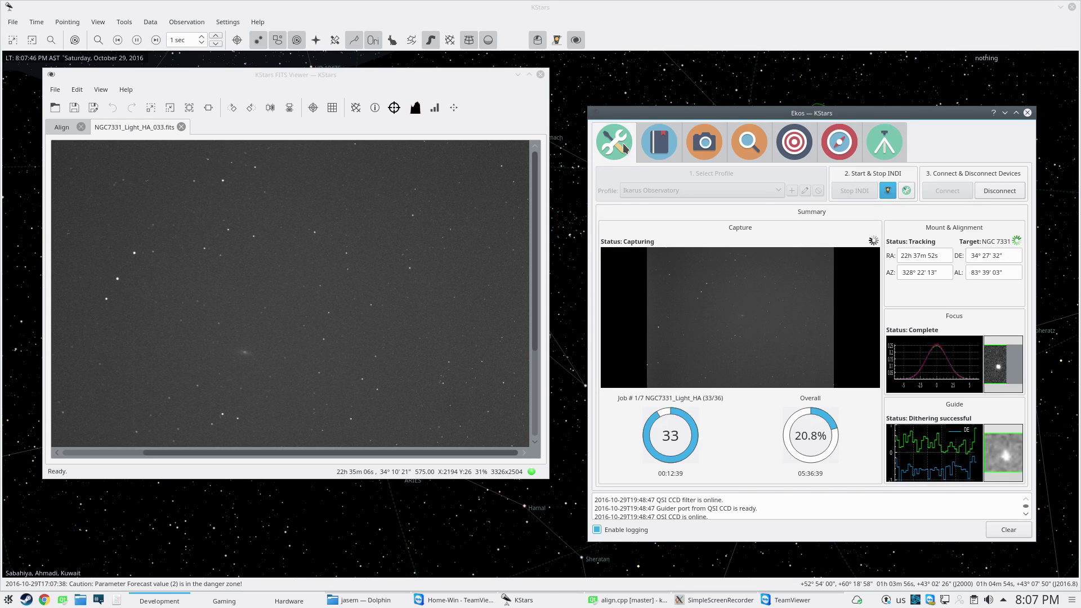